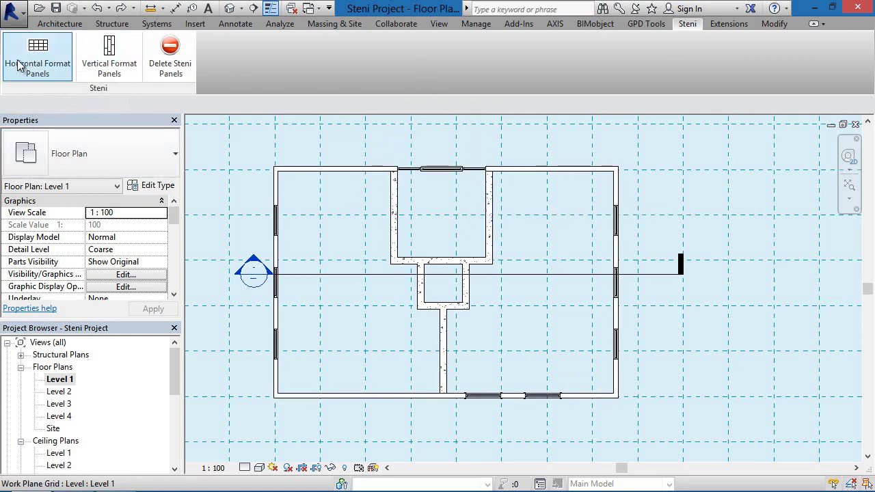
- Browse the BIMobject catalogue inside Revit and look at the Steni Corner Profiles product
left_click(609, 26)
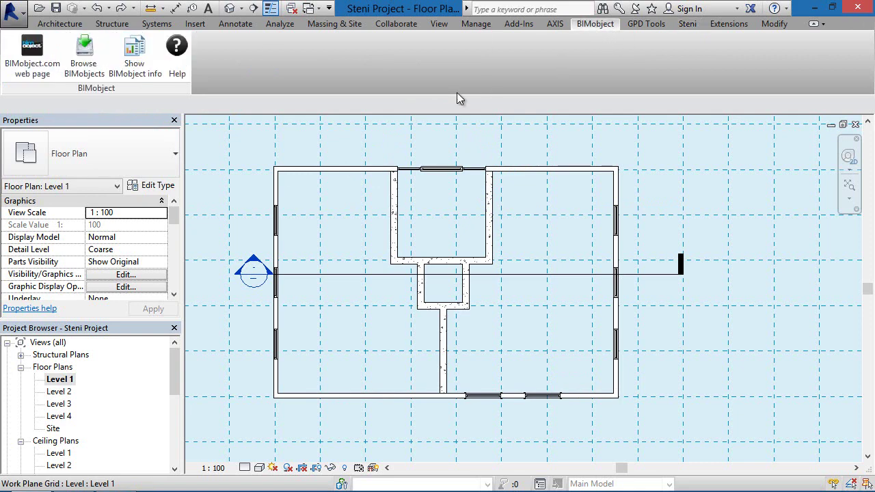
left_click(84, 52)
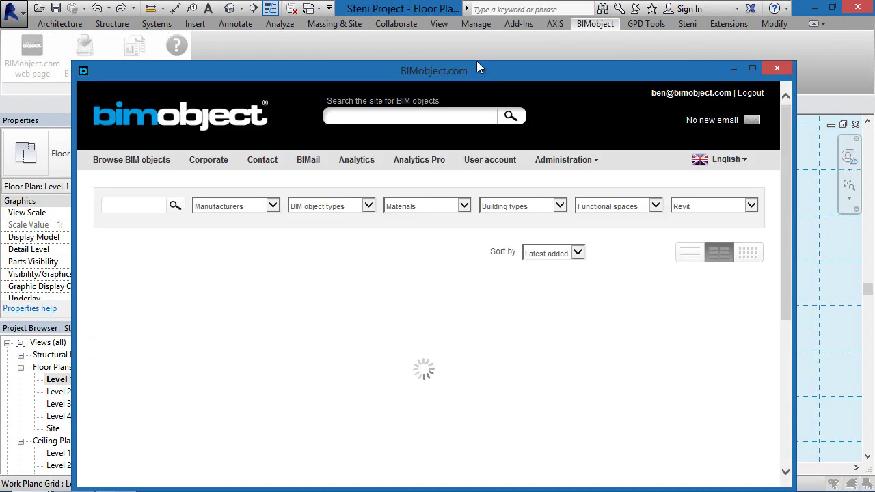
scroll(434, 229, "down", 5)
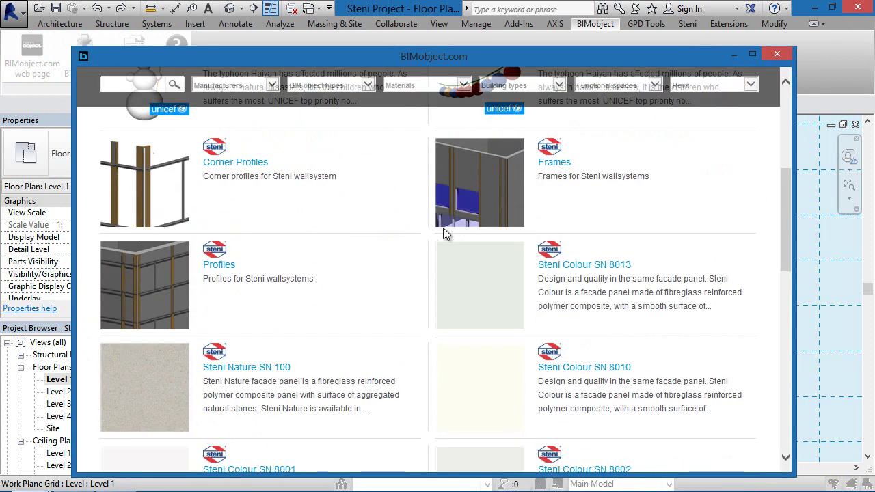
left_click(235, 162)
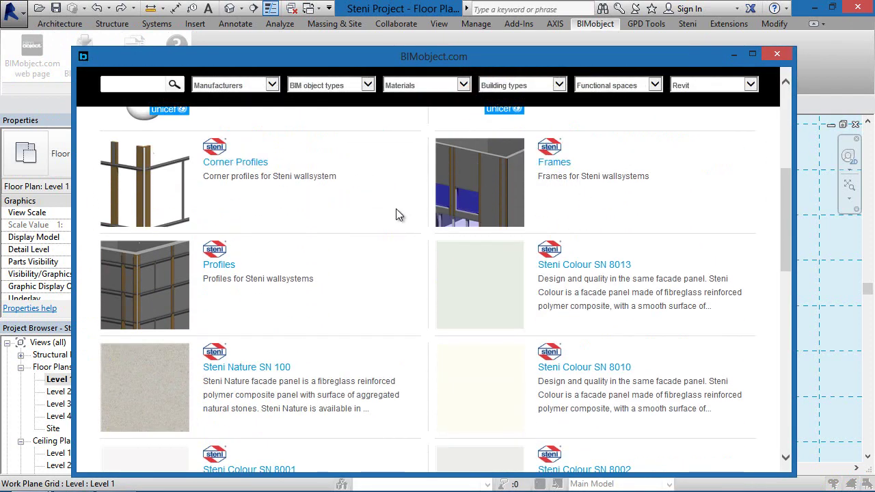
scroll(395, 213, "down", 1)
scroll(396, 209, "down", 3)
left_click(445, 228)
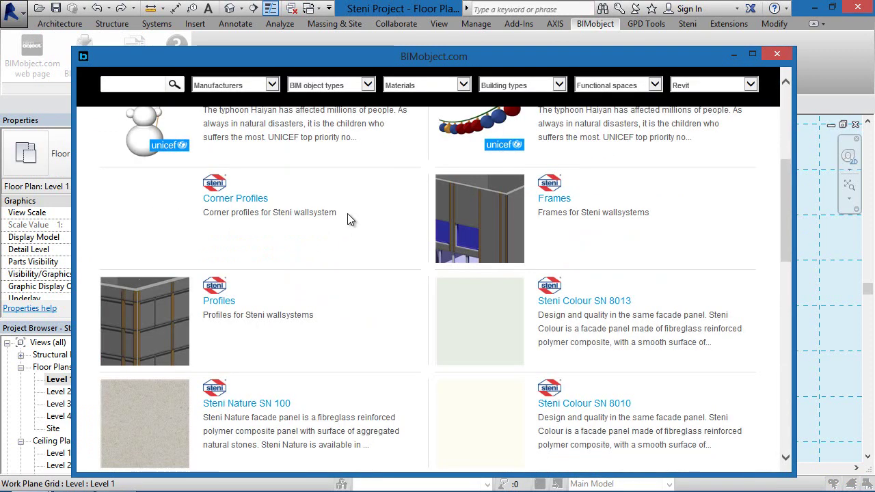
- Open the Steni Nature SN 100 product and examine the files offered in its download center, then return to the product list
scroll(410, 212, "down", 1)
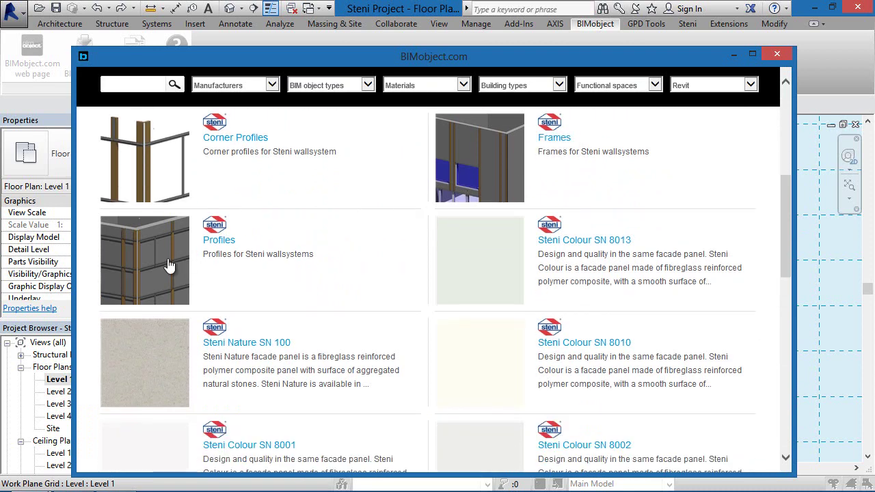
left_click(237, 348)
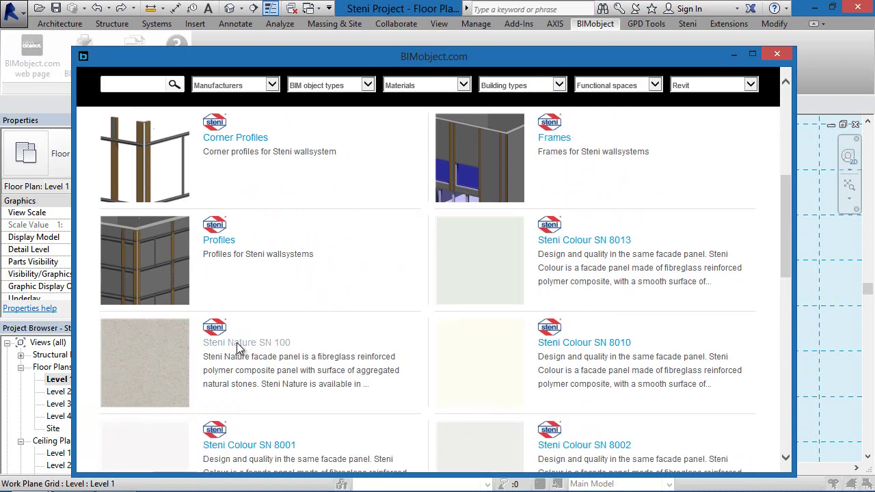
scroll(327, 281, "down", 4)
left_click(404, 255)
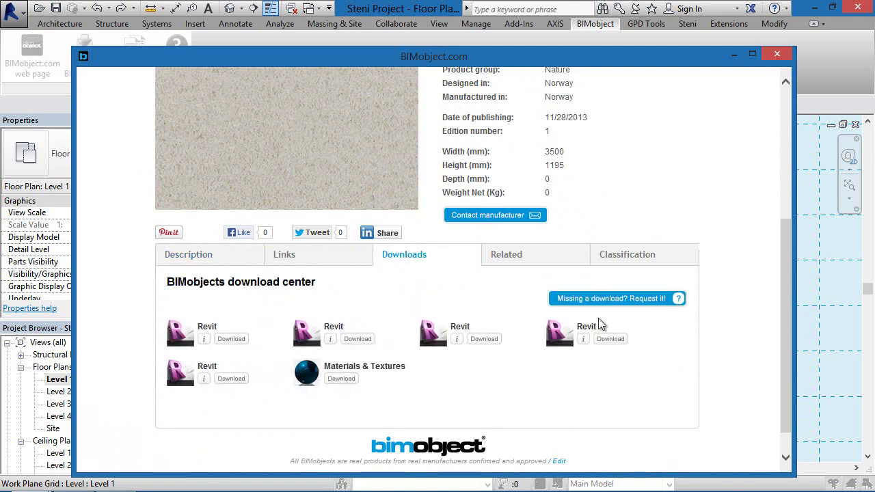
left_click(348, 379)
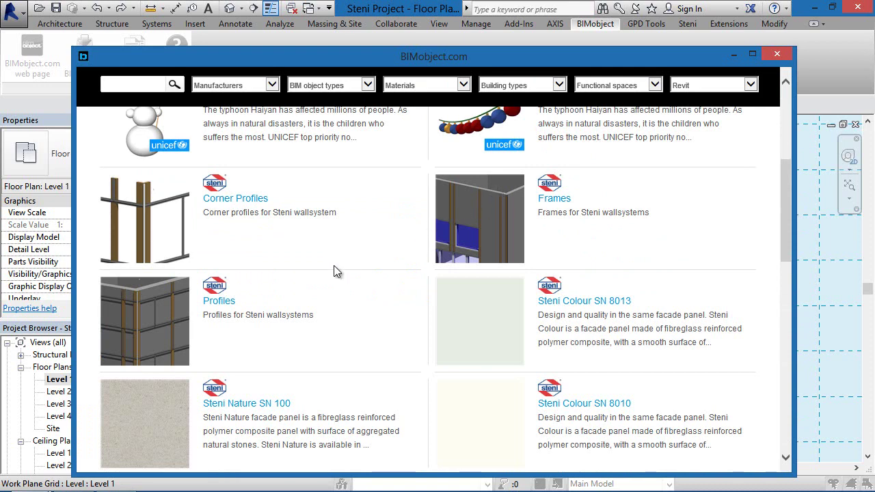
scroll(335, 272, "up", 2)
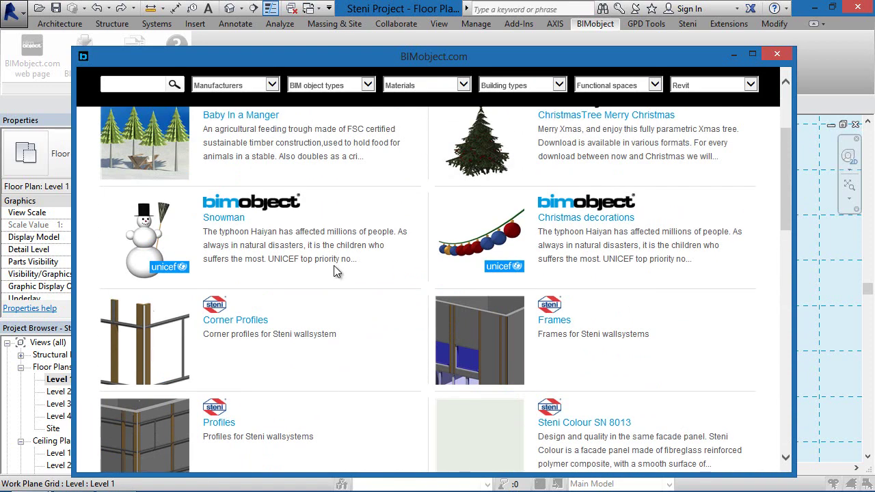
scroll(333, 266, "down", 3)
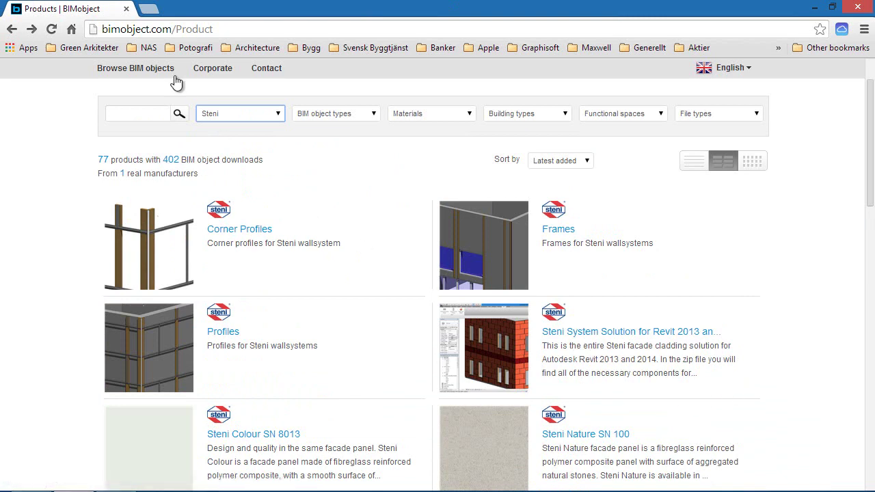
- In the web browser, open the Steni System Solution for Revit 2013 and 2014 product and show its downloads
left_click(661, 333)
scroll(422, 334, "down", 3)
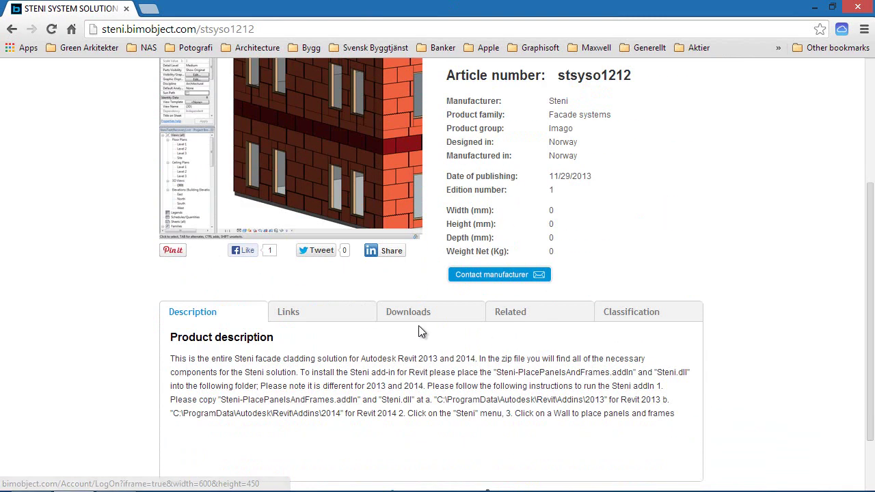
left_click(413, 312)
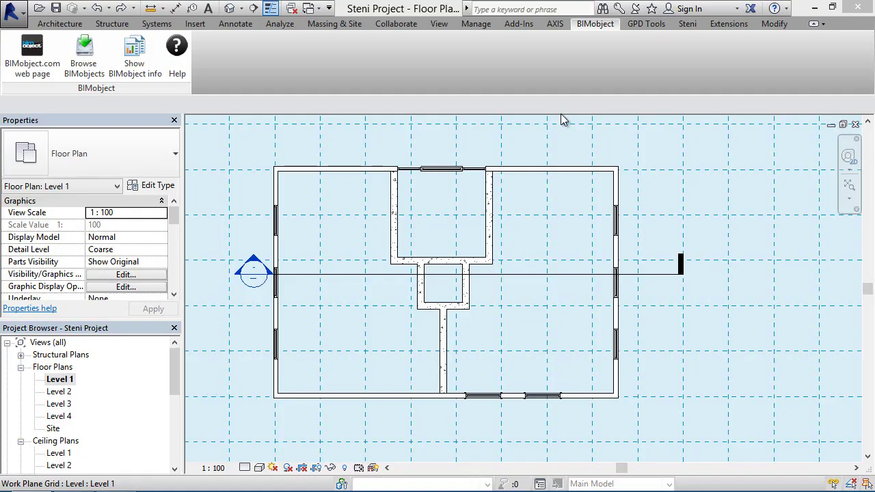
- Open the 3D view and start Steni horizontal format panels on the lowest overhanging end wall with three windows
left_click(689, 25)
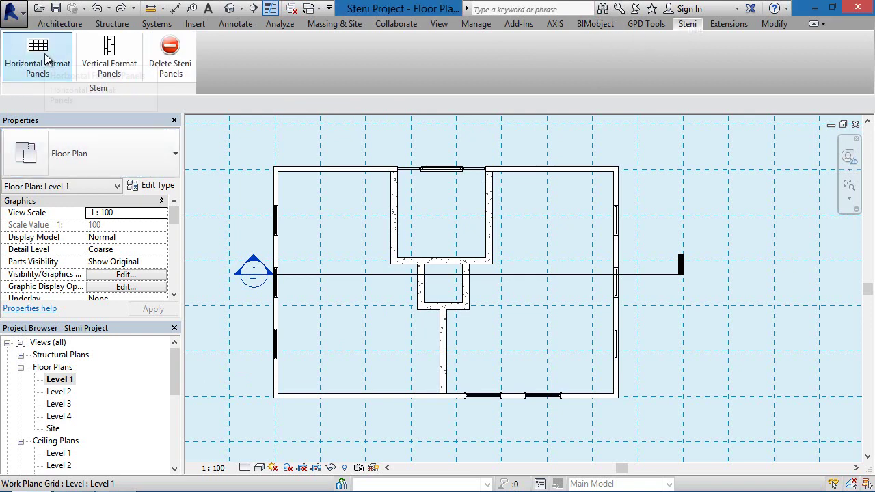
left_click(230, 8)
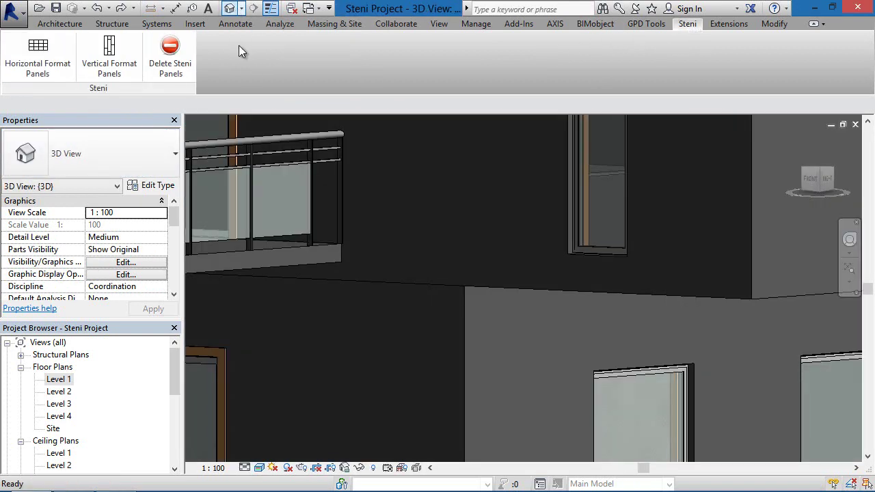
scroll(469, 361, "down", 5)
scroll(548, 370, "up", 2)
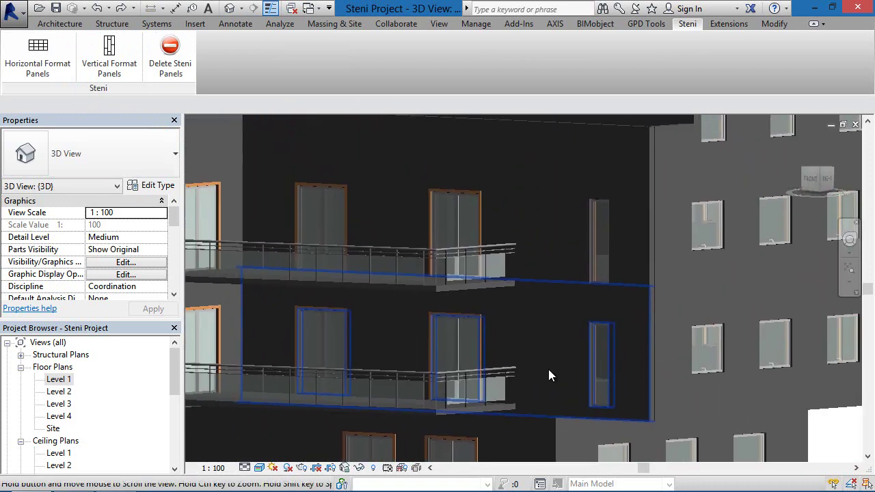
scroll(548, 369, "down", 2)
scroll(578, 375, "up", 1)
middle_click_drag(408, 344, 385, 359)
scroll(510, 418, "down", 2)
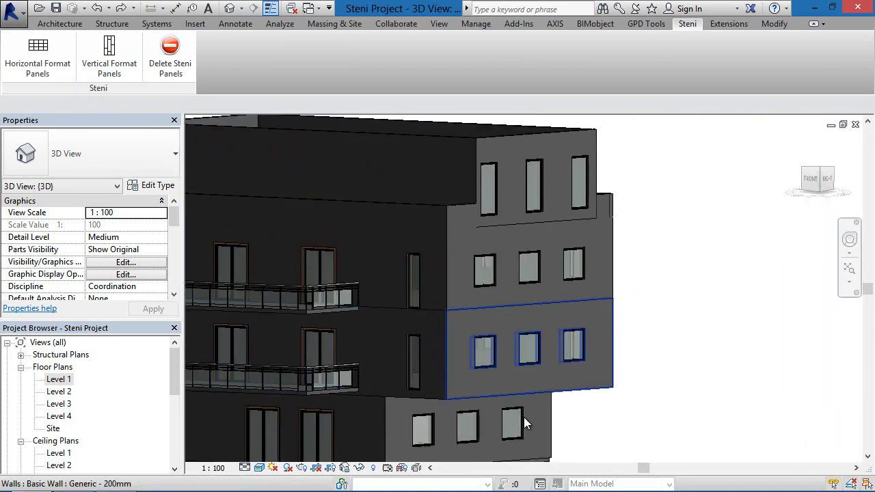
left_click(43, 42)
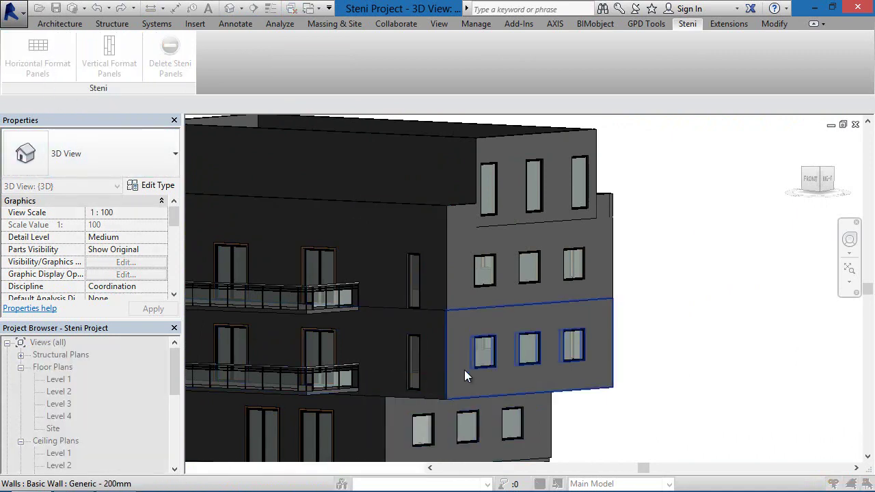
left_click(466, 322)
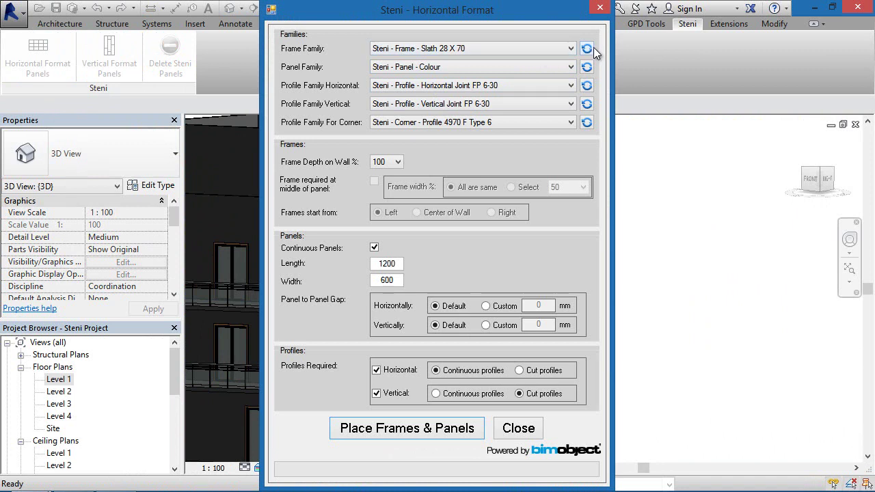
- Keep the frame family Steni - Frame - Slath 28 X 70 and set the panel family to Steni - Panel - Imago
left_click(586, 123)
left_click(426, 48)
left_click(427, 48)
left_click(447, 70)
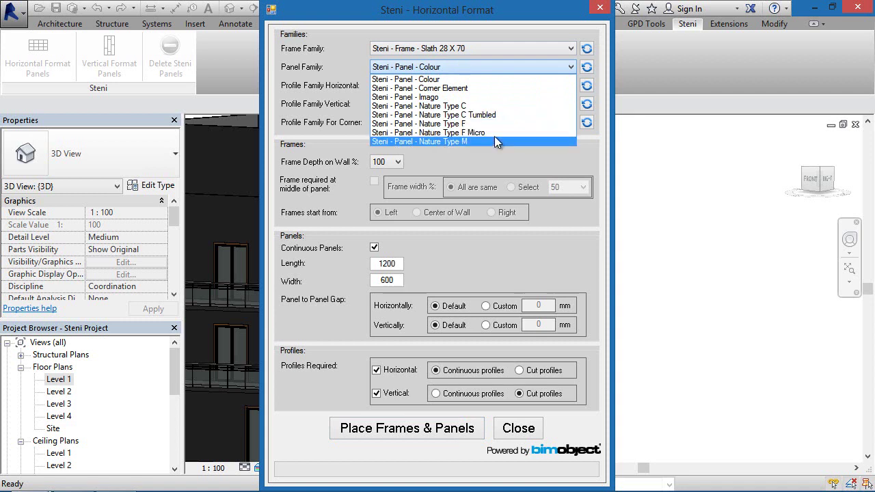
left_click(486, 97)
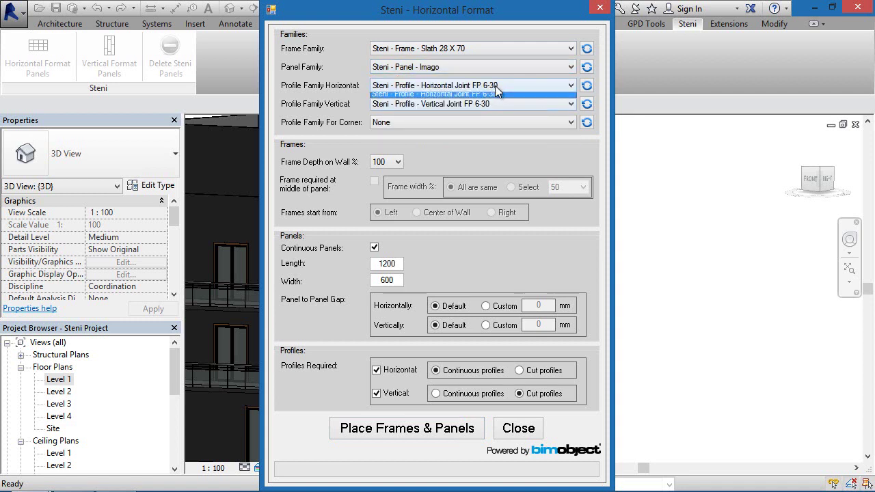
- Choose Steni - Profile - Vertical Joint FP 6-30 as vertical profile family and Steni - Corner - Profile 4970 F Type 6 for the corner
left_click(523, 103)
left_click(523, 108)
left_click(522, 123)
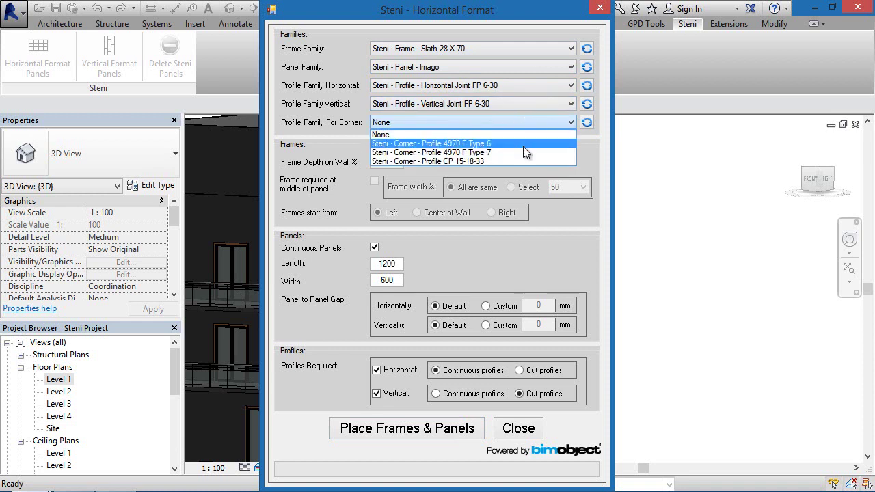
left_click(523, 146)
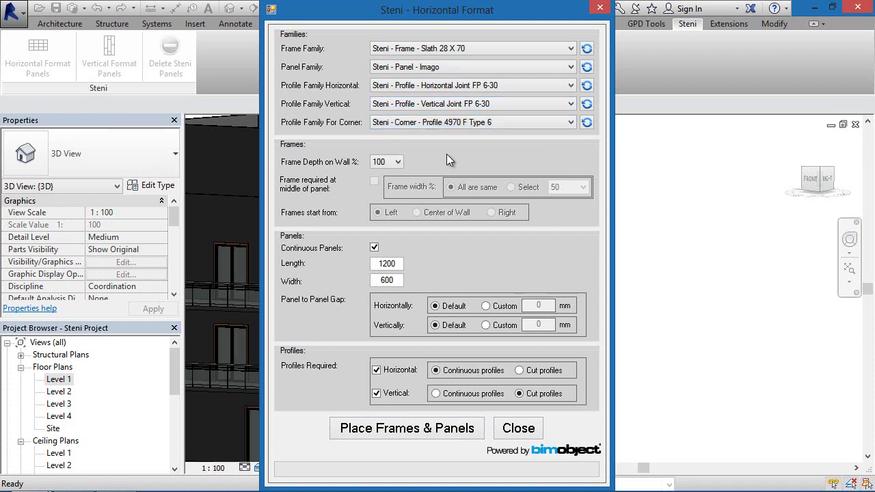
- Look through the available frame depths on the wall and choose 100 %
left_click(398, 162)
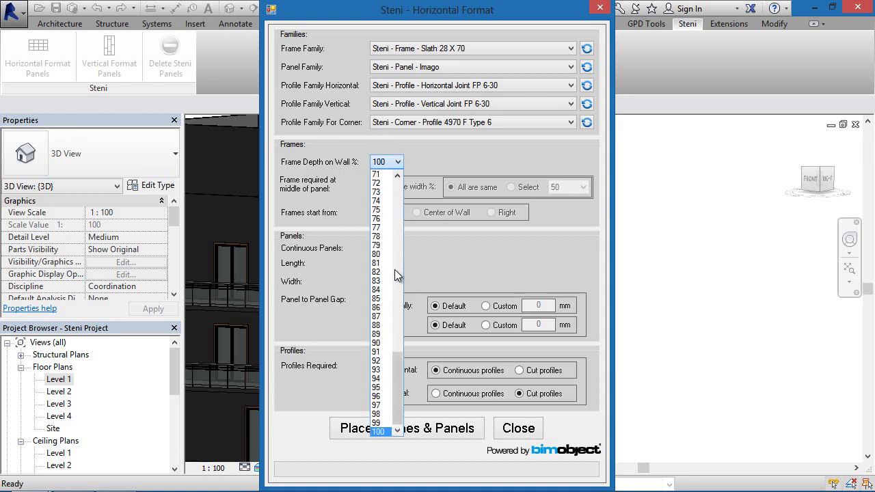
left_click_drag(397, 363, 394, 173)
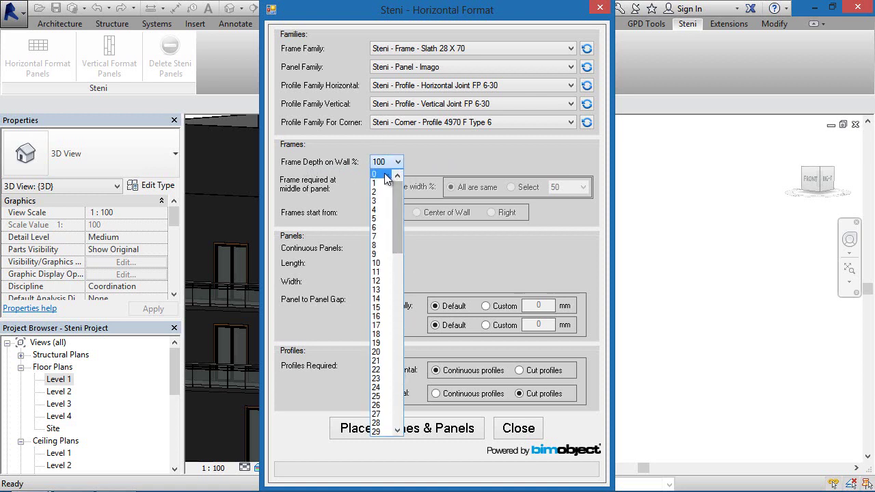
left_click_drag(399, 205, 388, 423)
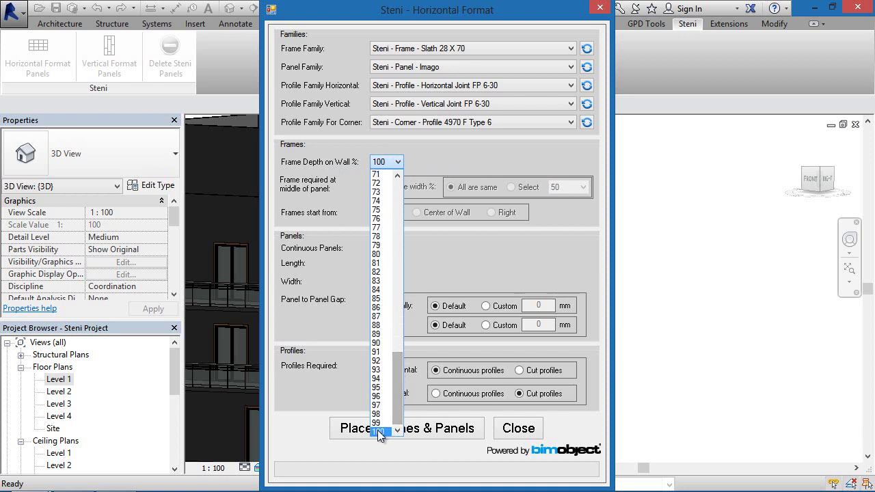
left_click(378, 430)
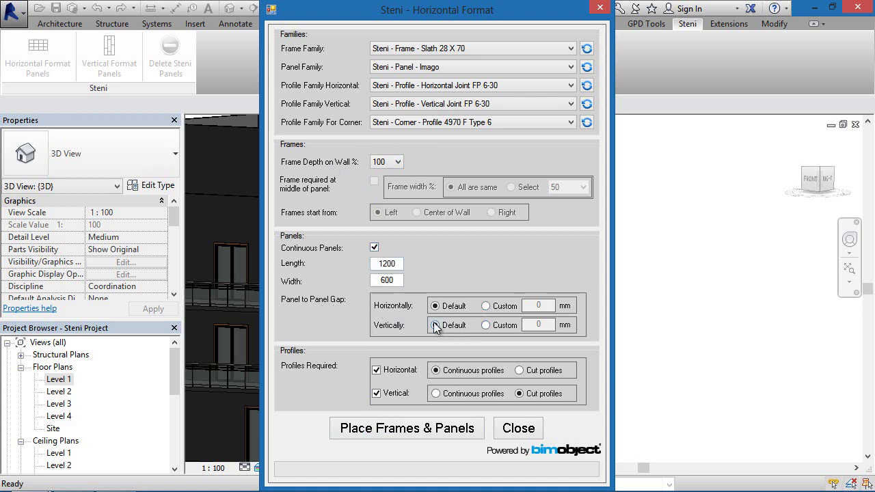
- Try Custom for the horizontal and vertical panel-to-panel gaps, and return both to Default
left_click(493, 307)
left_click(496, 326)
left_click(452, 307)
left_click(450, 326)
- Place the frames and panels on the chosen wall and inspect the cladding up to its far corner
left_click(434, 428)
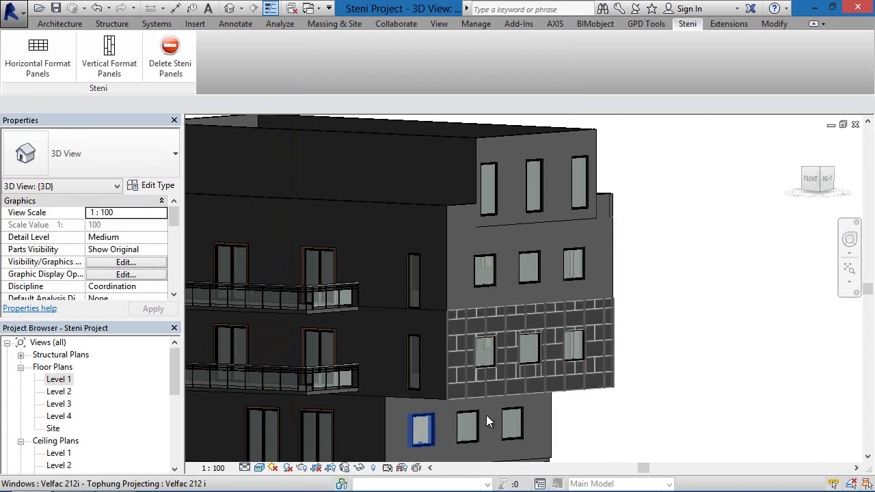
scroll(629, 328, "up", 8)
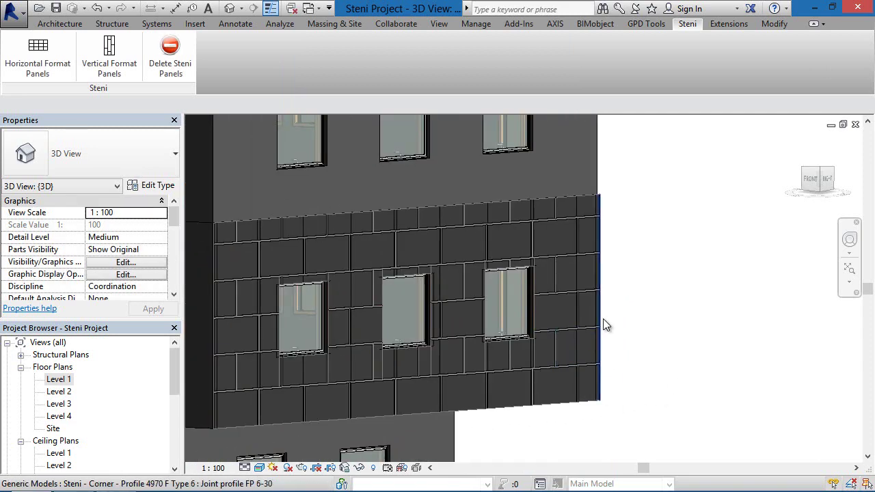
middle_click_drag(692, 302, 522, 290)
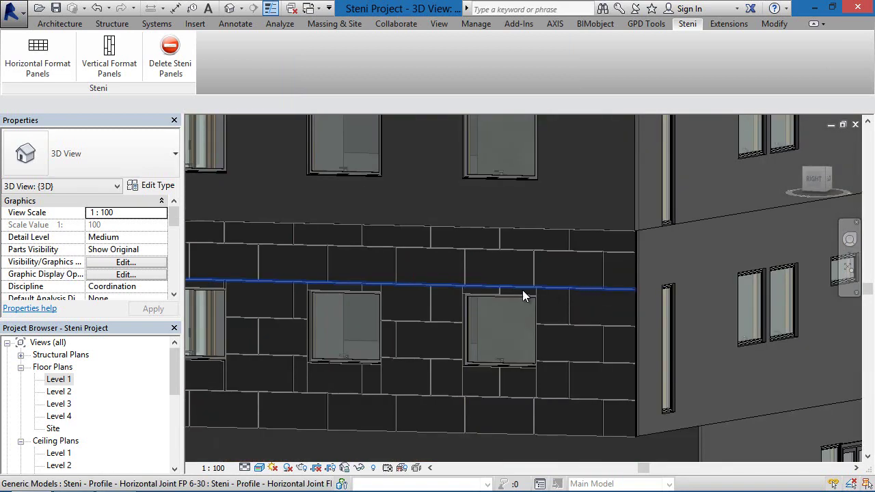
- Select all instances of the Imago wall panel in the entire project and temporarily hide these elements in the 3D view
left_click(433, 302)
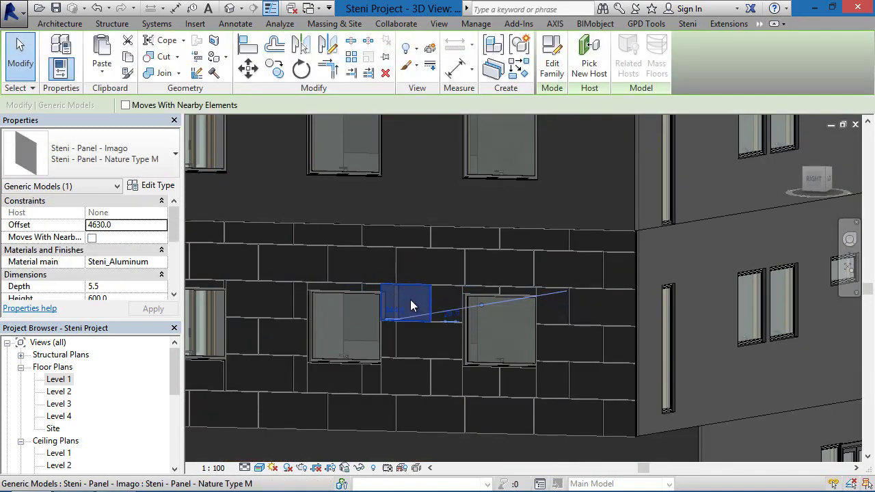
right_click(410, 300)
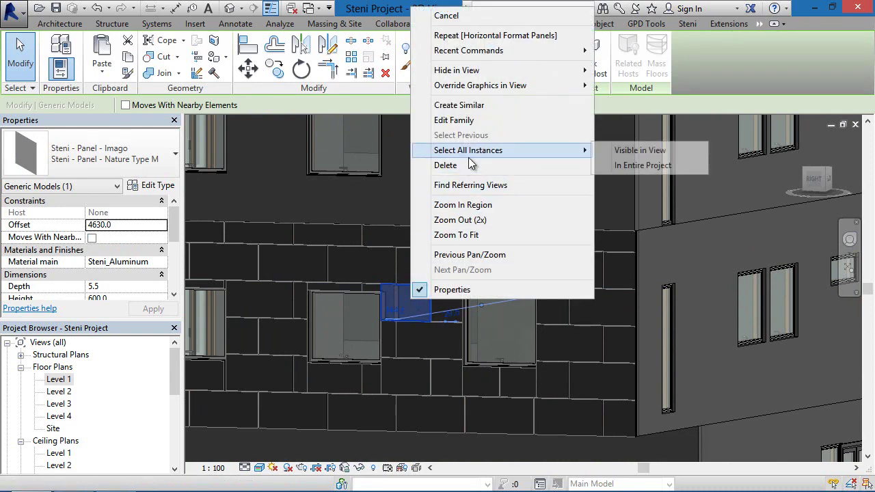
left_click(608, 166)
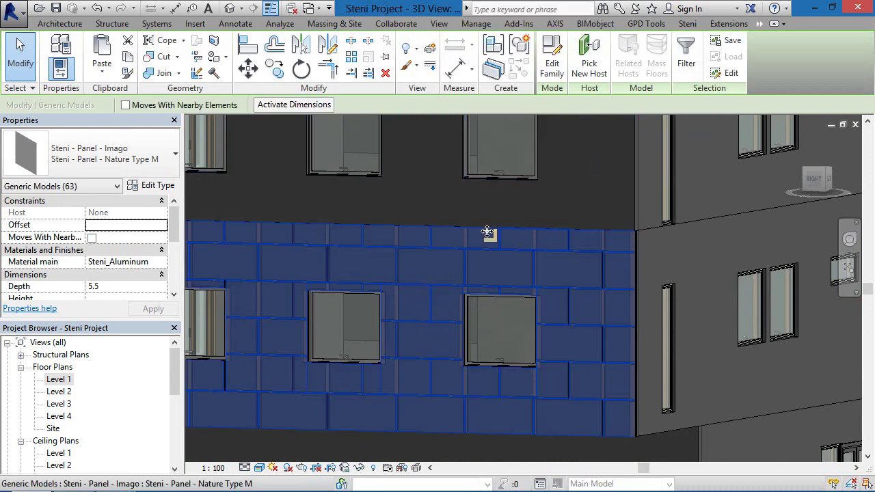
left_click(361, 470)
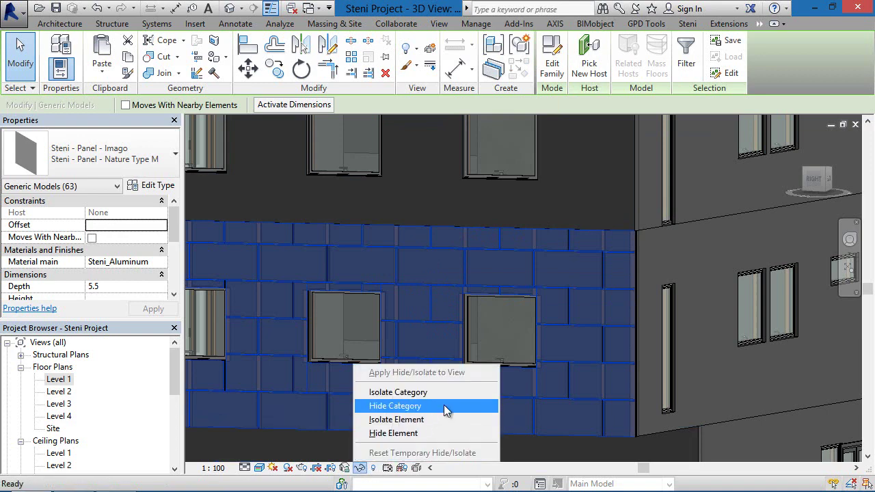
left_click(429, 431)
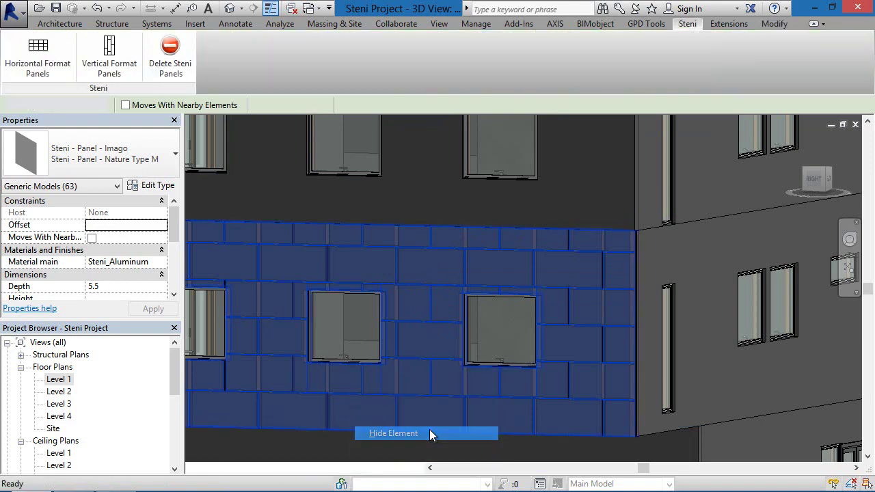
- Examine the frame slats and joint profiles exposed behind the hidden panels along the clad wall
middle_click_drag(412, 274, 687, 301)
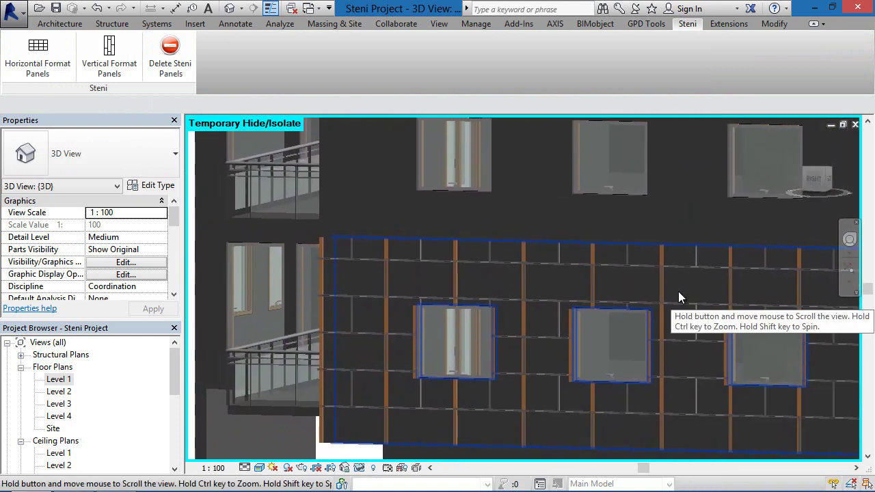
scroll(515, 322, "up", 5)
scroll(518, 325, "up", 4)
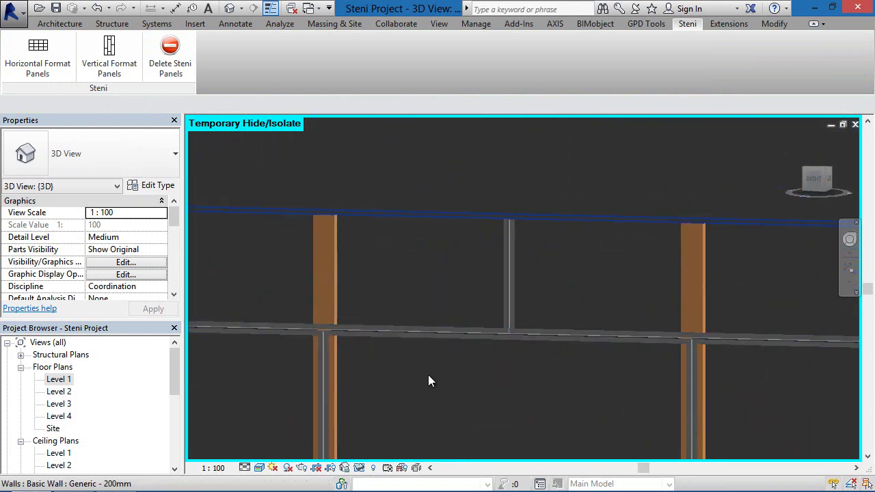
scroll(309, 319, "down", 4)
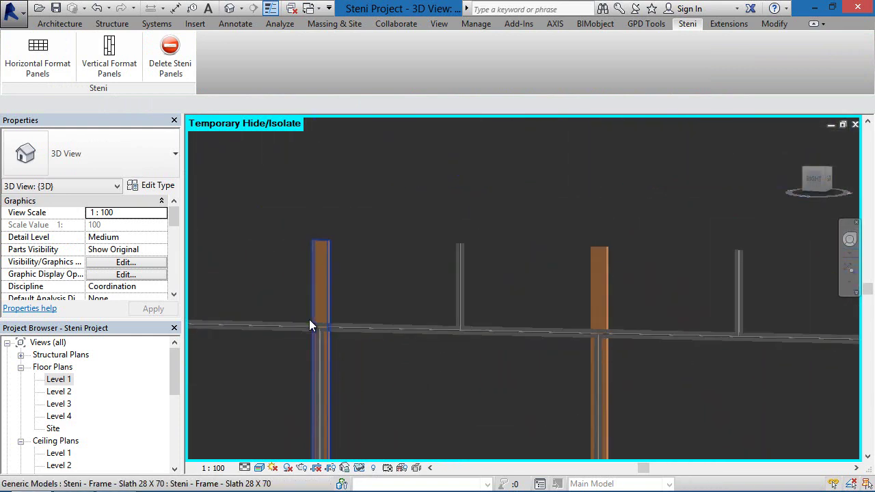
middle_click_drag(309, 319, 341, 217)
scroll(337, 215, "down", 3)
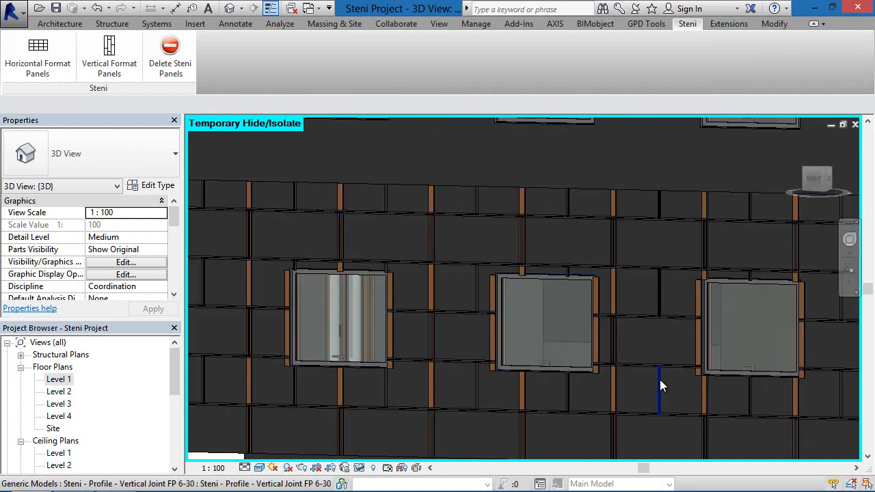
- Select the horizontal joint profile running below the windows and review its instance properties
middle_click_drag(651, 402, 445, 328)
left_click(545, 337)
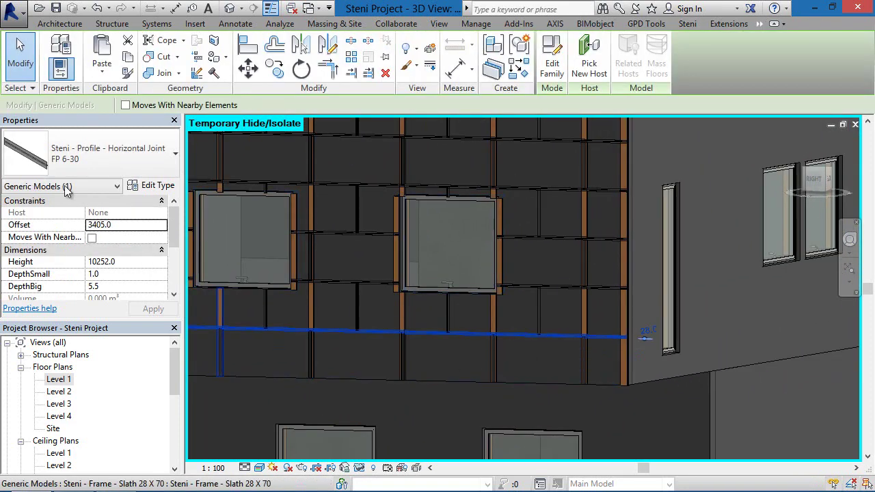
mouse_move(173, 237)
left_mouse_down()
mouse_move(175, 261)
mouse_move(172, 226)
left_mouse_up()
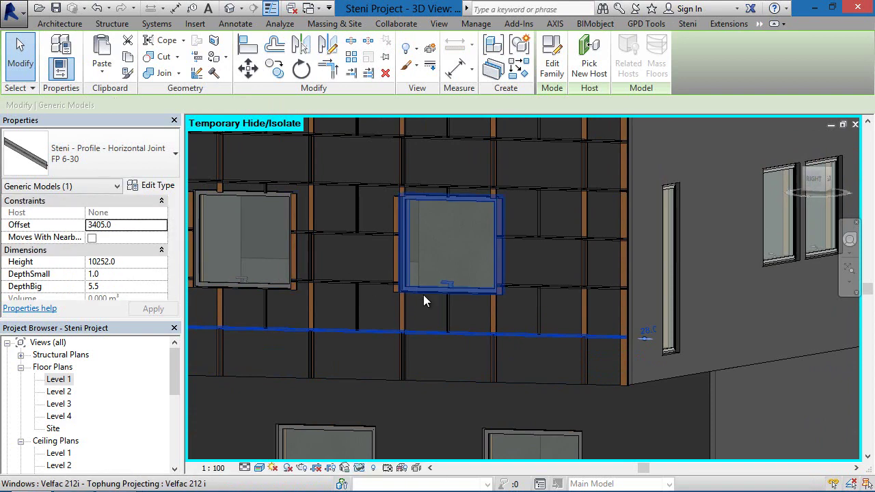
middle_click_drag(330, 285, 431, 301, "shift")
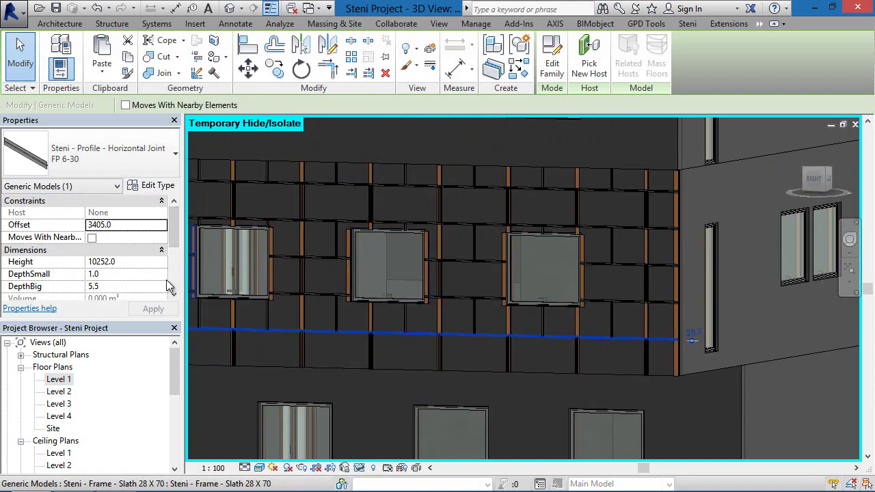
- Reset the temporary hide/isolate in the 3D view and clear the selection, with the storey above in view
left_click(359, 467)
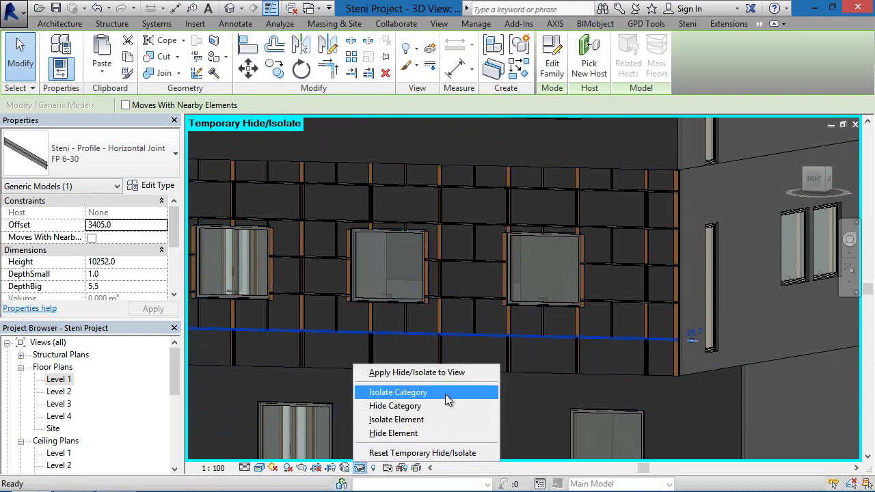
left_click(456, 453)
left_click(417, 263)
middle_click_drag(431, 260, 454, 302)
key("Escape")
- Clad the wall above the horizontal panels with vertical format frames and panels, using the Steni - Panel - Imago family
left_click(110, 53)
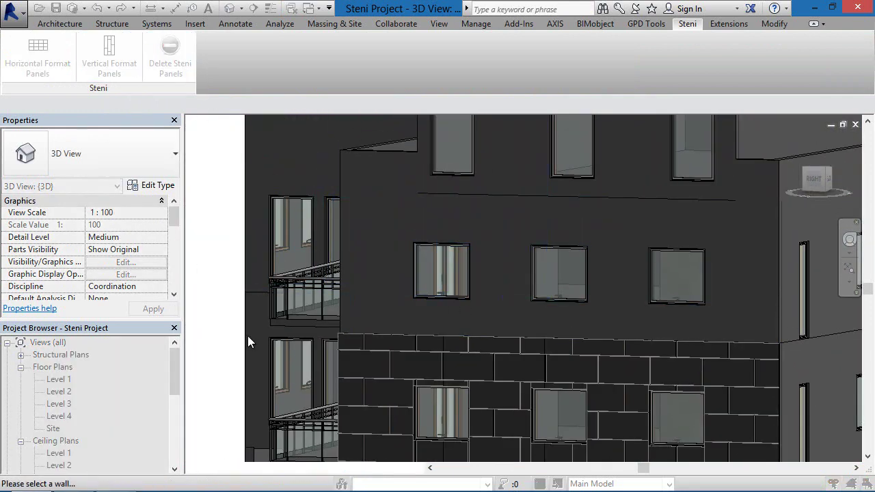
left_click(389, 318)
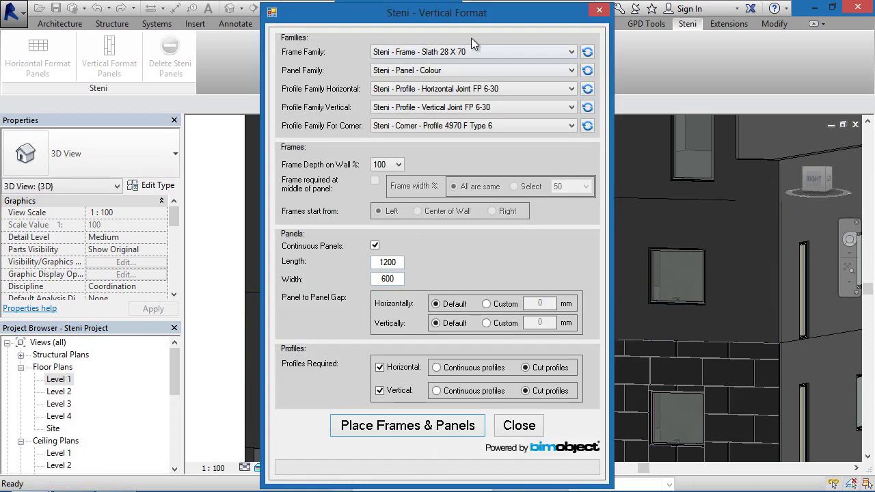
left_click(522, 67)
left_click(523, 99)
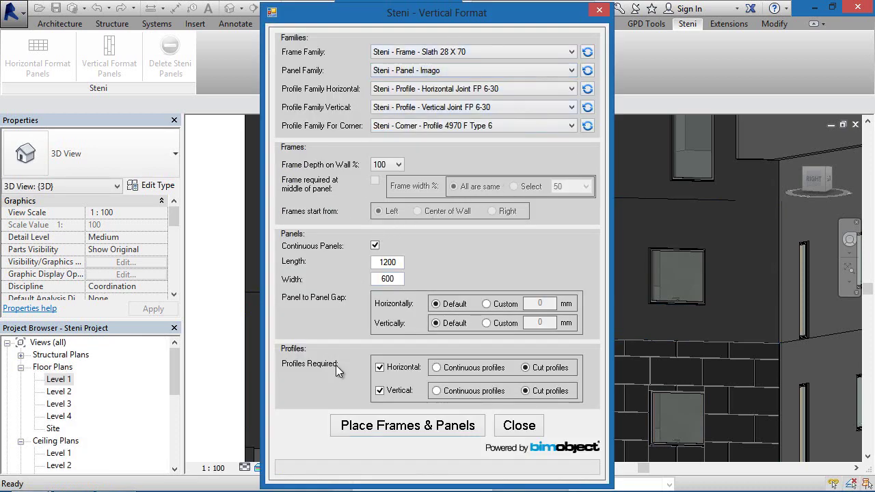
left_click(372, 427)
- Select the Imago panel directly above a window in the vertical cladding and review its dimensions
scroll(680, 331, "up", 5)
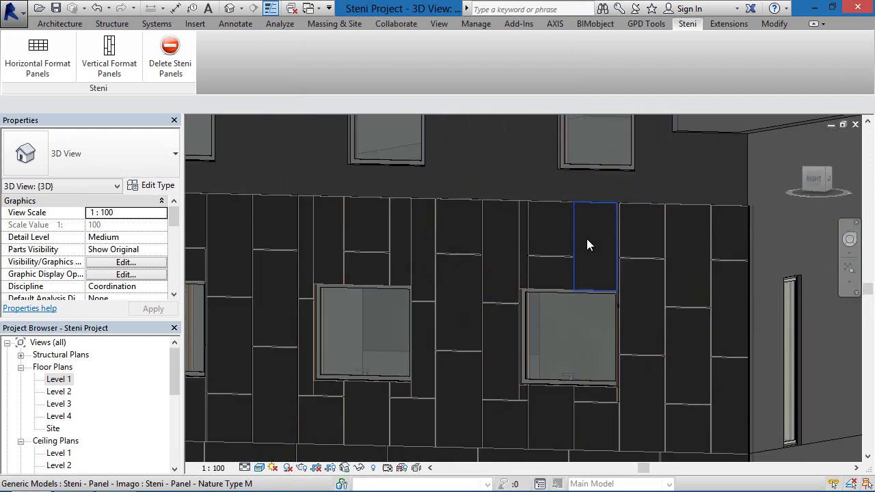
left_click(586, 240)
scroll(174, 231, "down", 2)
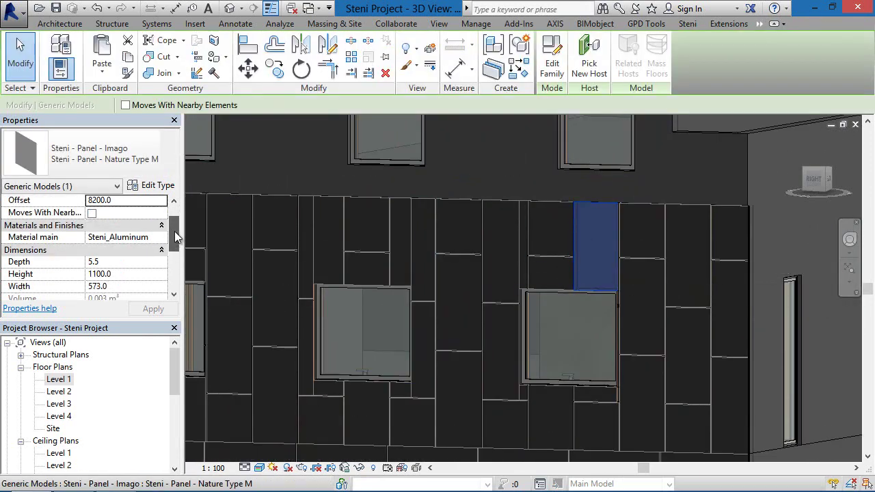
scroll(174, 236, "down", 2)
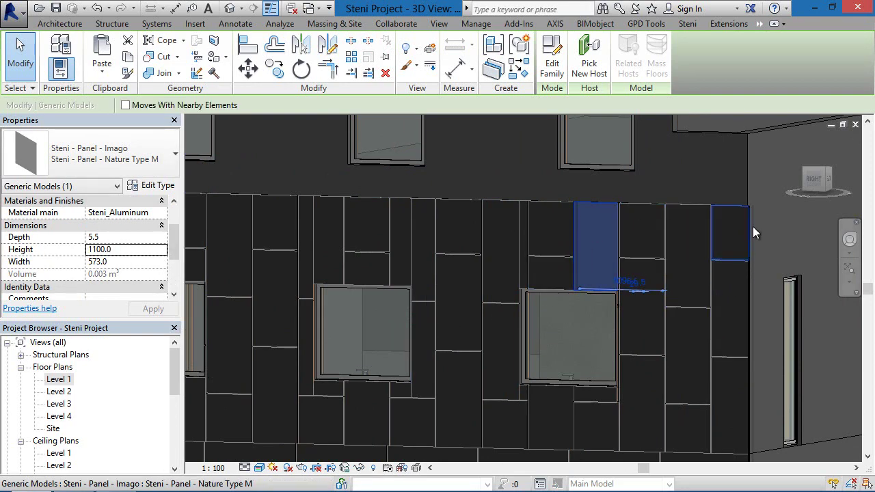
- Inspect the corner profile at the edge of the vertical cladding, then clear the panel selection
scroll(766, 209, "up", 5)
middle_click_drag(765, 216, 586, 171, "shift")
scroll(703, 205, "up", 5)
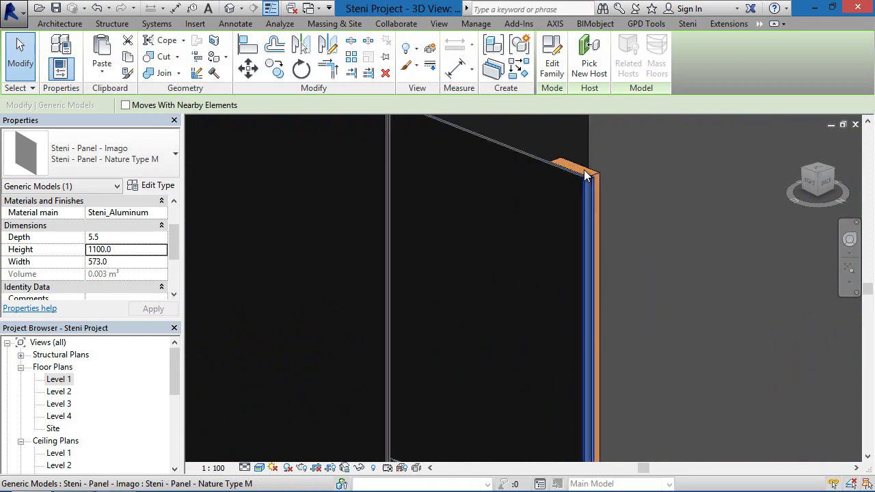
scroll(590, 205, "down", 5)
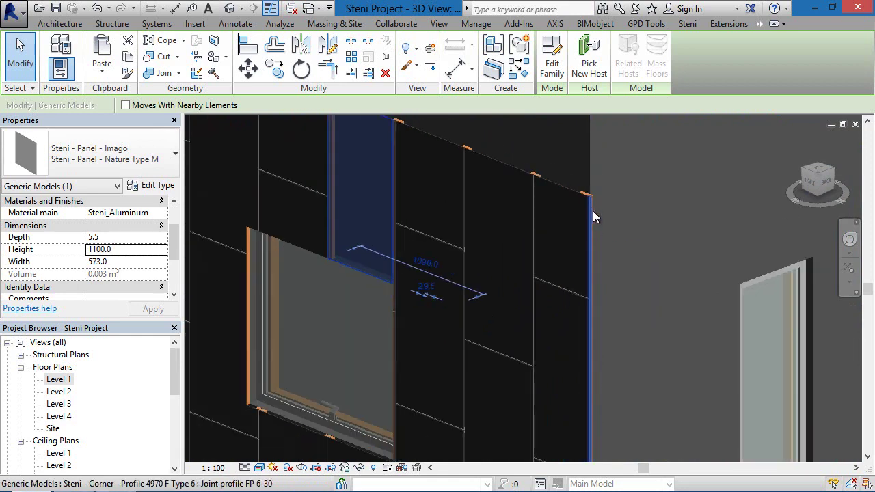
key("Escape")
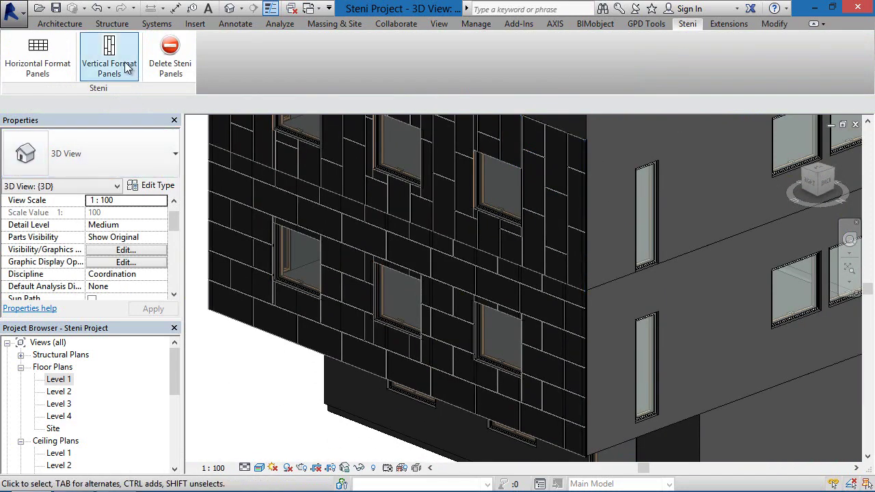
- Clad the adjoining upper wall around the corner with vertical format Imago panels and frames, keeping the current settings
left_click(108, 55)
left_click(595, 232)
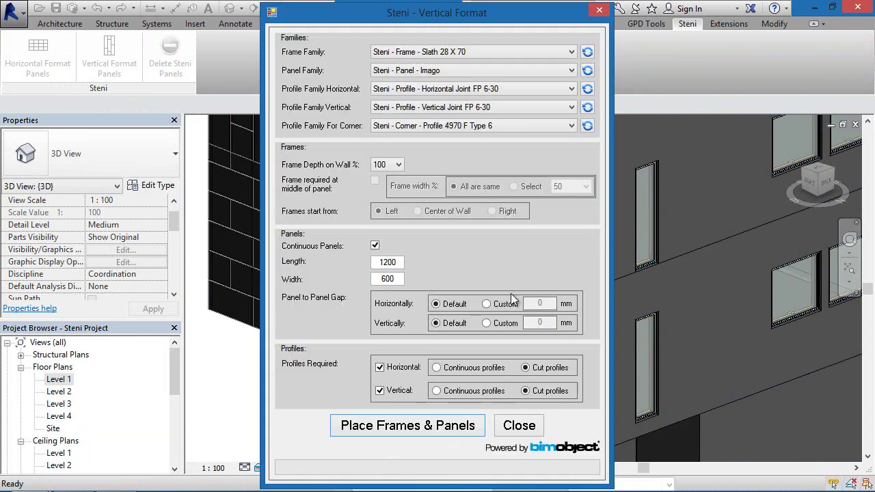
left_click(451, 426)
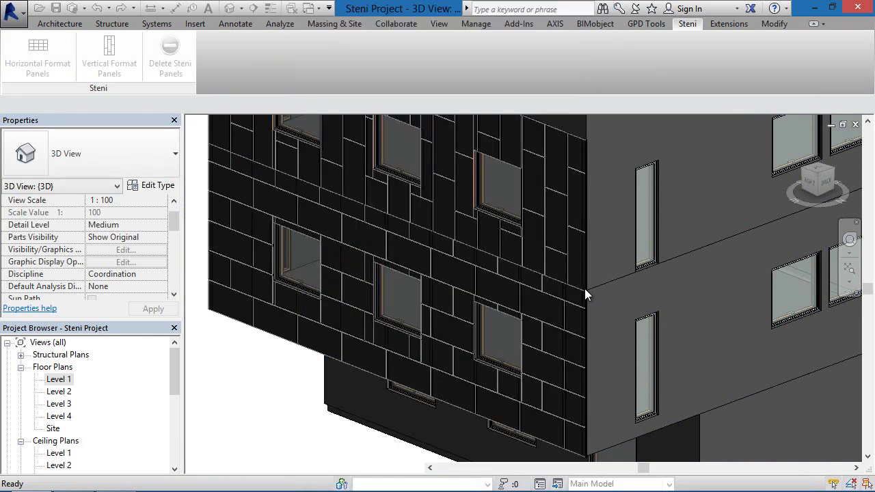
- Inspect the upper corner where the two vertically clad walls meet and its corner profile
scroll(603, 206, "up", 1)
middle_click_drag(603, 206, 611, 353)
scroll(581, 308, "up", 6)
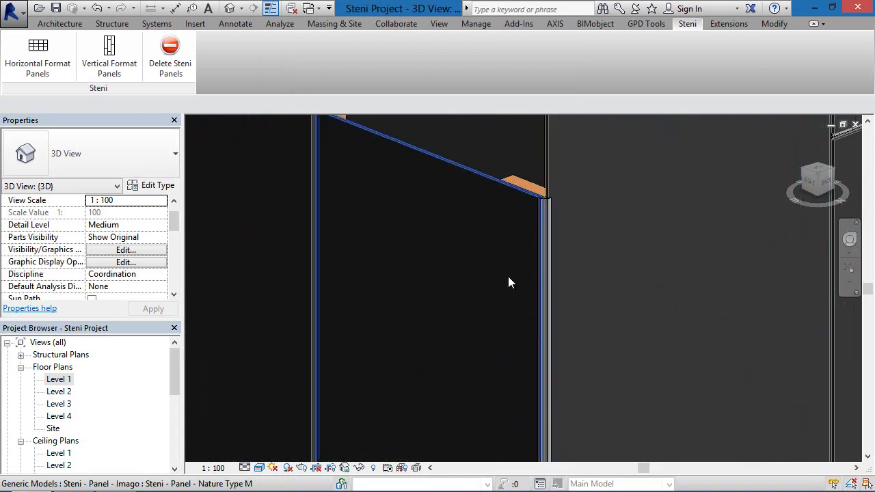
scroll(554, 300, "down", 4)
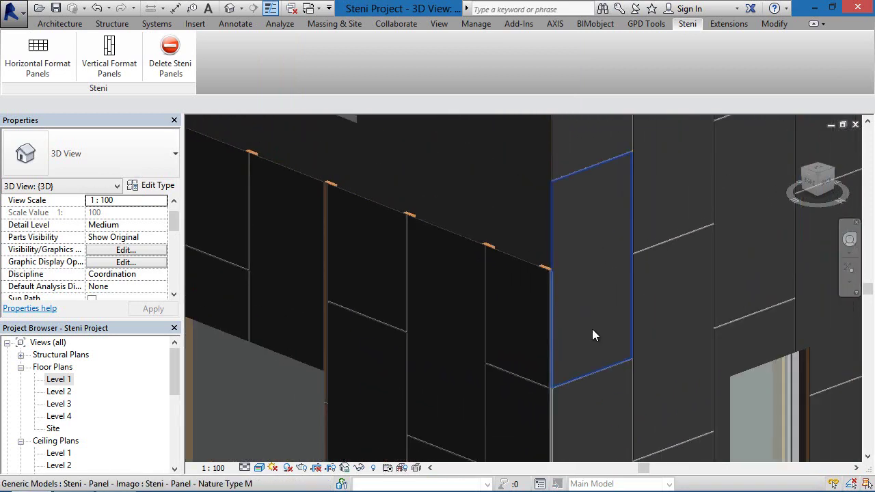
scroll(590, 348, "up", 1)
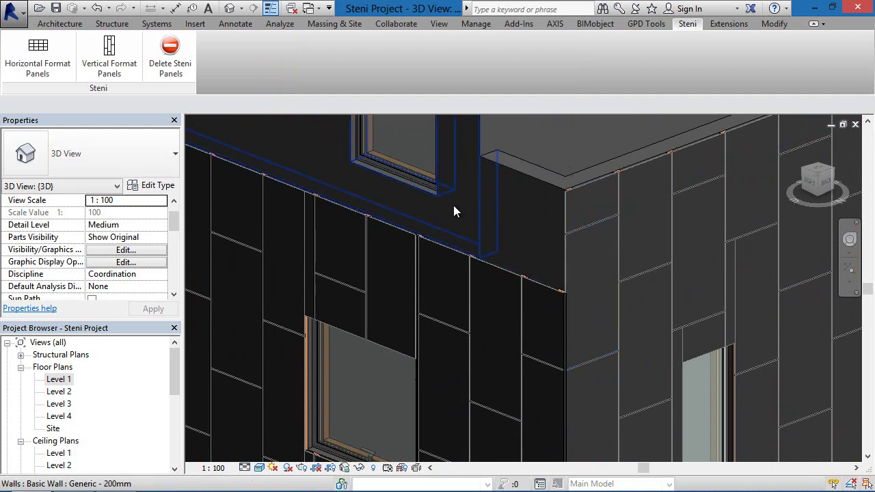
- Clad the adjoining lower wall around the corner with horizontal format frames and panels
scroll(609, 285, "down", 3)
middle_click_drag(609, 286, 592, 205)
scroll(604, 438, "up", 2)
middle_click_drag(604, 438, 567, 322)
left_click(47, 58)
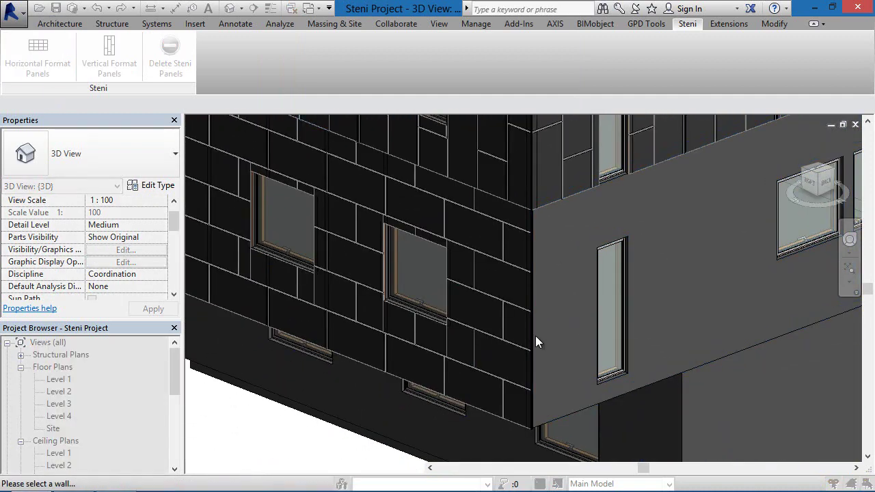
left_click(558, 280)
left_click(388, 164)
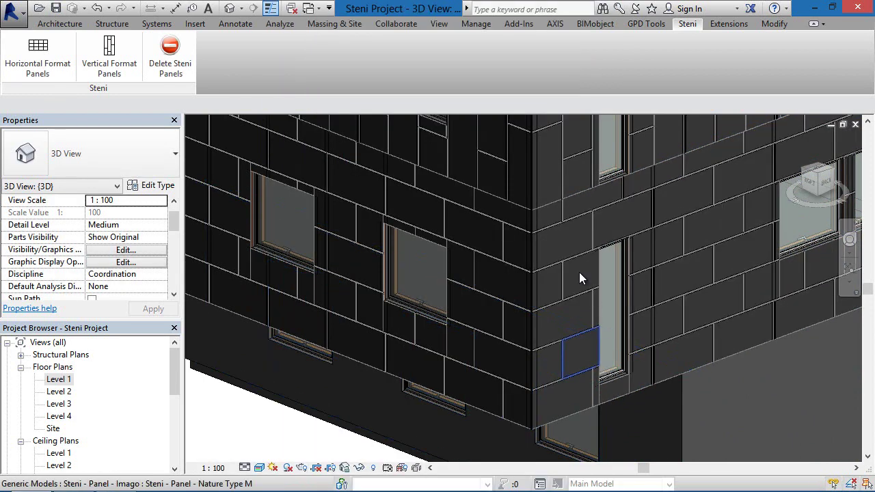
- Inspect the corner profile and horizontal joints where the two horizontally clad walls meet
scroll(537, 225, "up", 4)
scroll(536, 226, "up", 5)
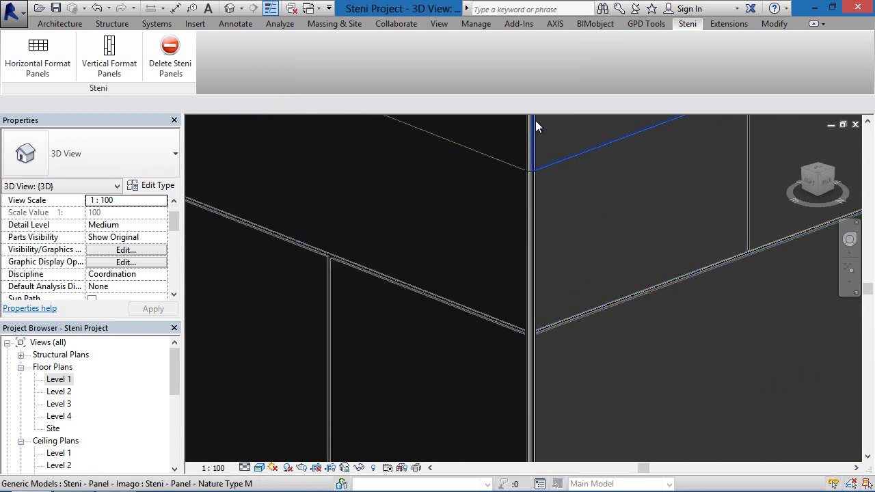
scroll(533, 301, "up", 3)
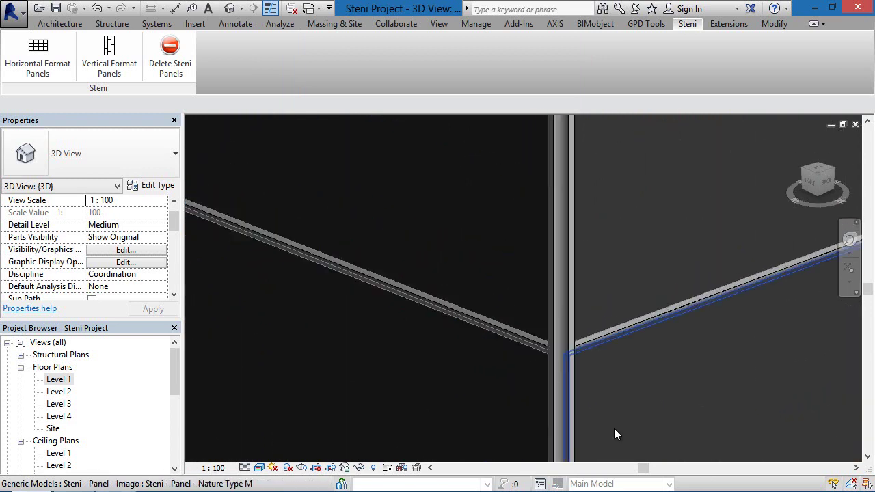
scroll(615, 431, "down", 2)
middle_click_drag(629, 421, 654, 383, "shift")
scroll(653, 383, "down", 4)
- Examine the far end of the first horizontally clad wall and select its lowest horizontal joint profile to check the end detail
middle_click_drag(719, 336, 481, 278)
middle_click_drag(448, 335, 664, 322, "shift")
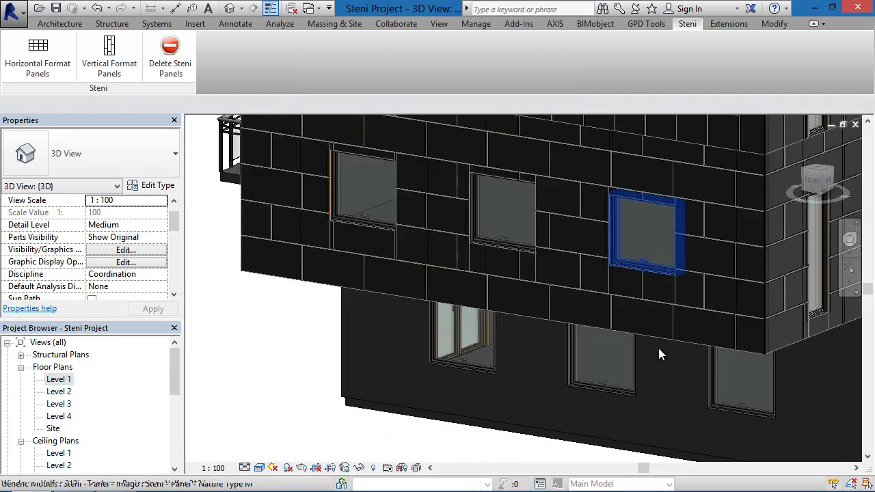
middle_click_drag(387, 381, 673, 287, "shift")
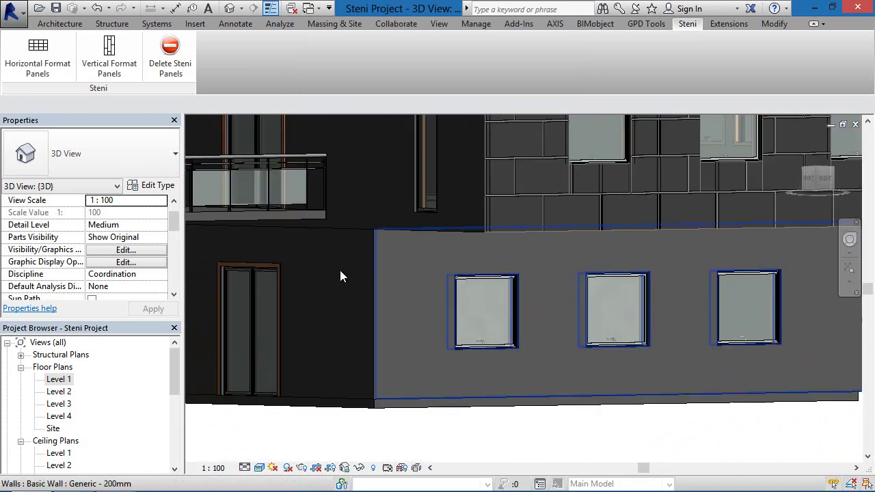
left_click(551, 293)
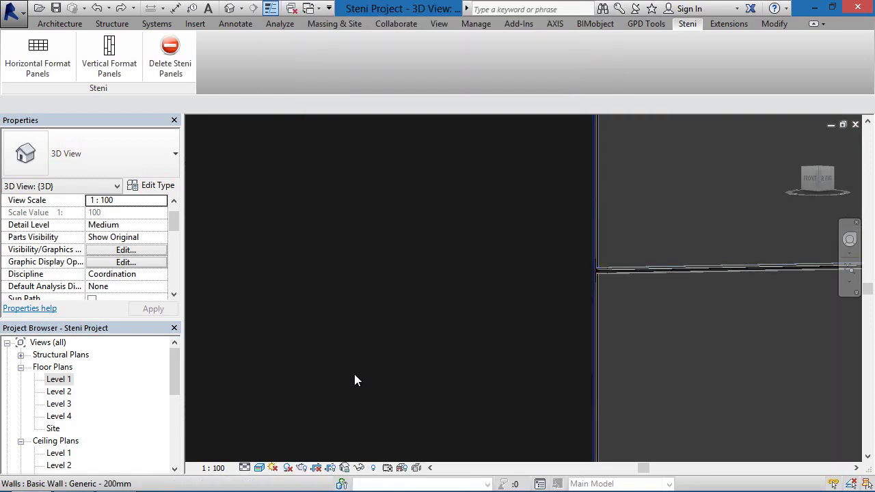
scroll(369, 373, "up", 3)
middle_click_drag(718, 250, 599, 257)
scroll(600, 257, "up", 2)
left_click(612, 278)
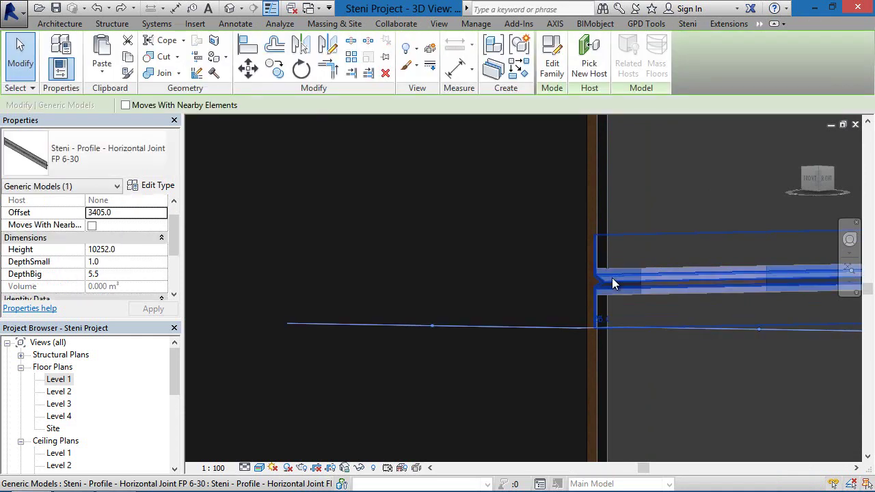
scroll(643, 240, "down", 5)
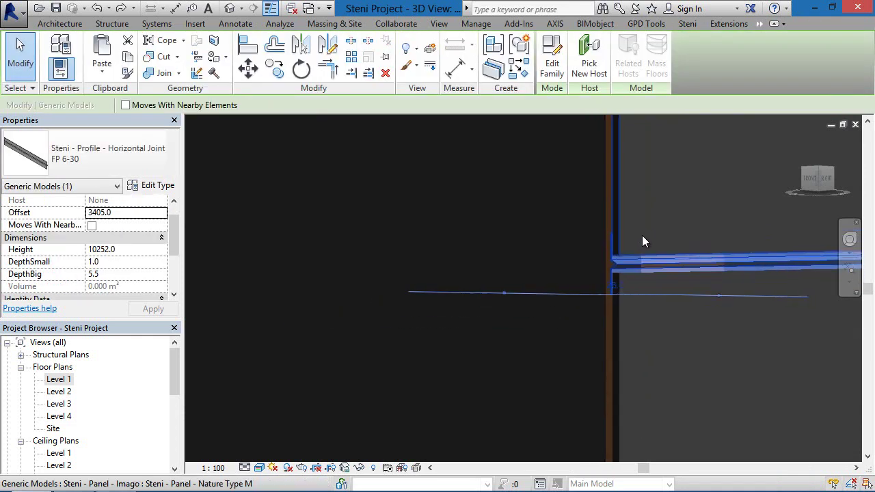
middle_click_drag(676, 267, 448, 305)
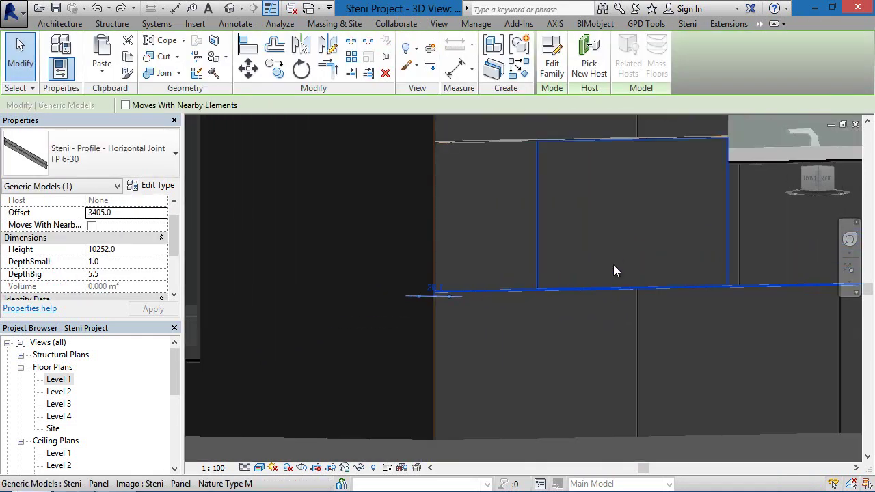
- Select the vertical joint profile in the panel row above that horizontal joint and inspect it within the facade
middle_click_drag(573, 172, 536, 132)
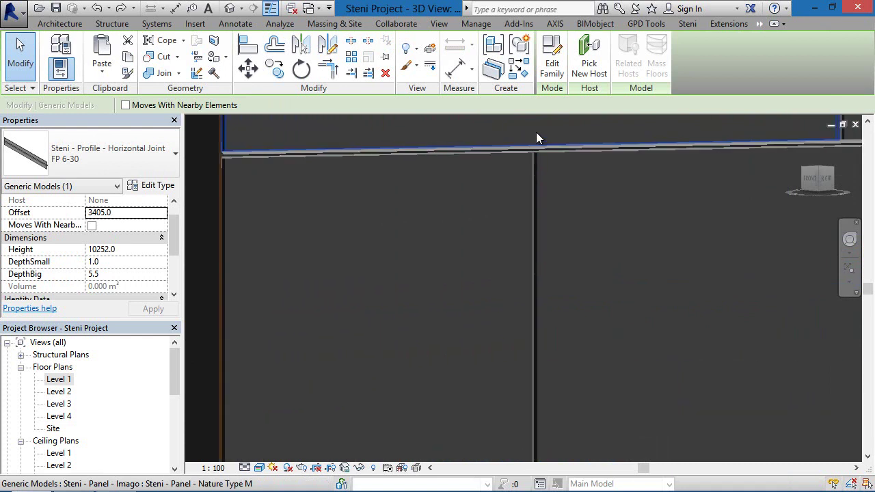
left_click(529, 201)
scroll(530, 201, "down", 8)
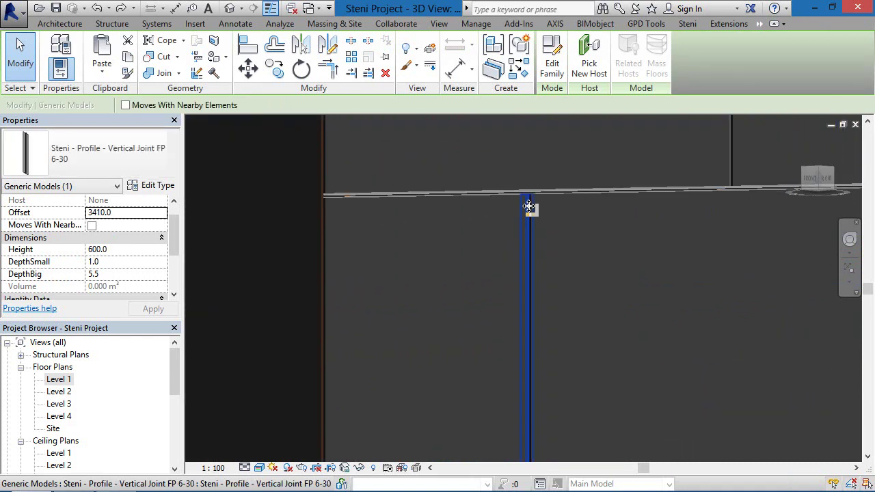
scroll(558, 289, "down", 3)
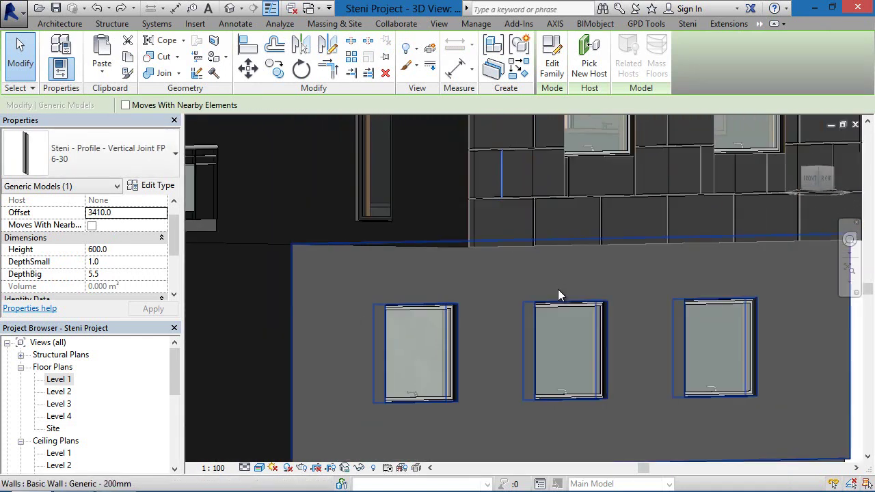
- Clad the lower wall containing three windows with 1200 x 600 horizontal format panels, using default gaps and no joint profiles
key("Escape")
scroll(588, 279, "up", 3)
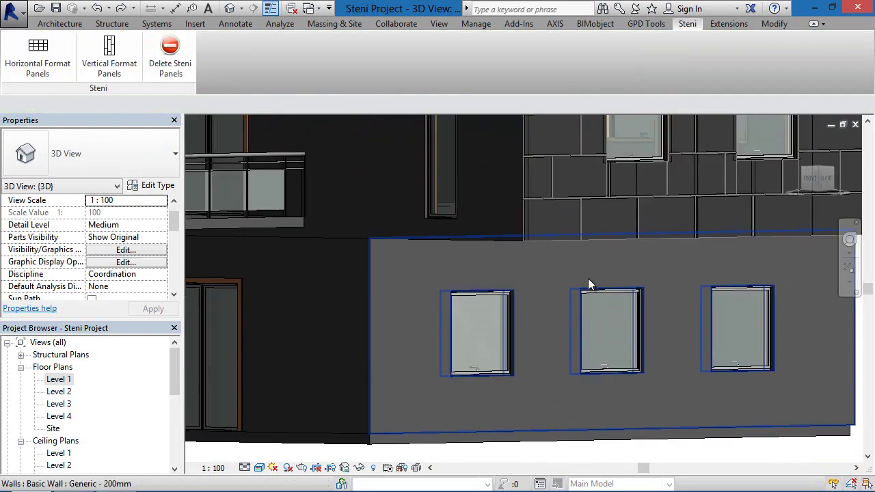
left_click(38, 58)
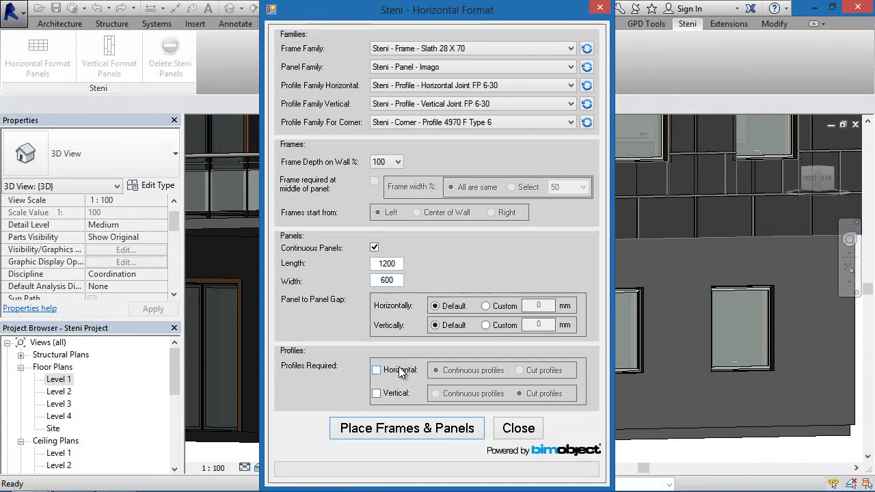
left_click(441, 432)
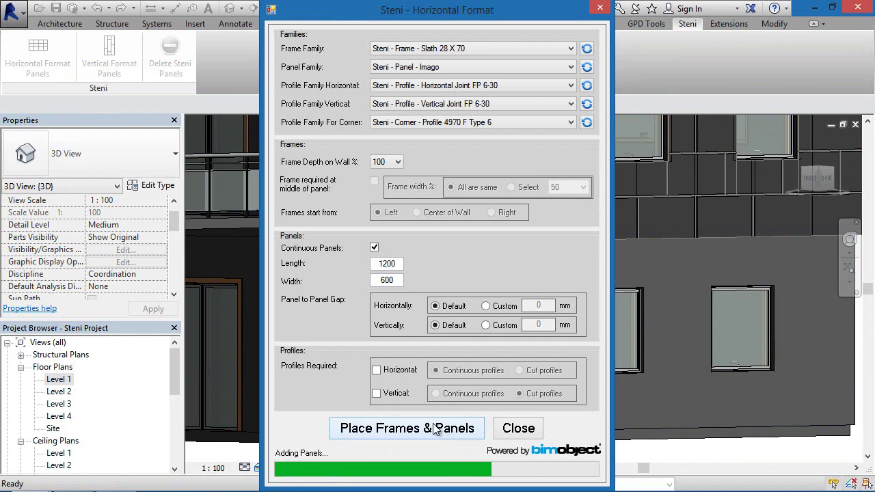
- Inspect the panel joints, underlying frames and corner edge of the lower wall clad without profiles
scroll(413, 290, "up", 4)
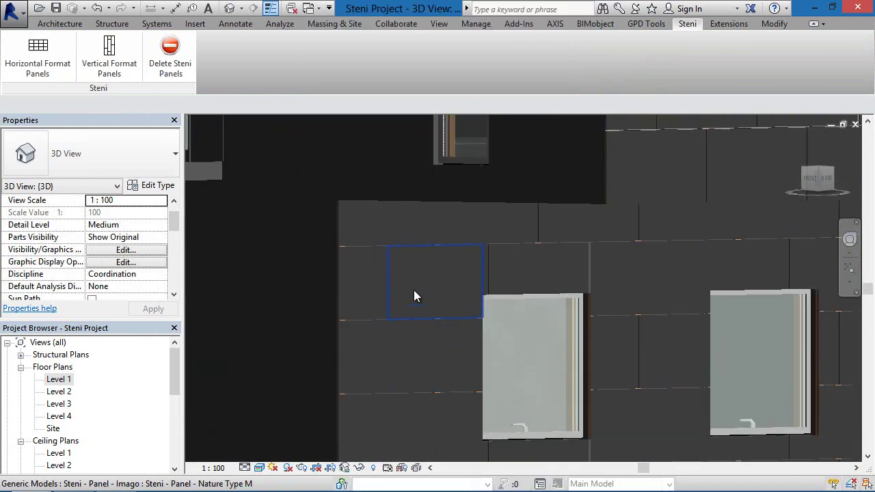
scroll(458, 346, "up", 6)
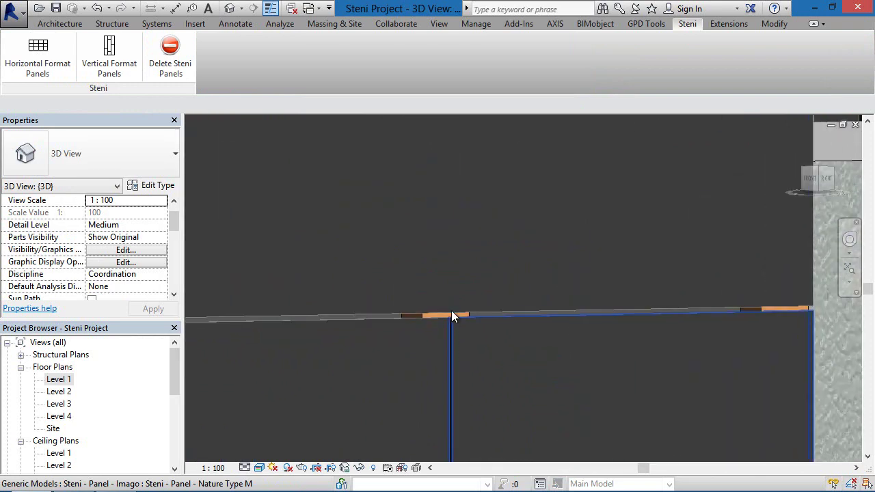
scroll(445, 311, "down", 2)
middle_click_drag(434, 297, 678, 228)
scroll(743, 227, "down", 2)
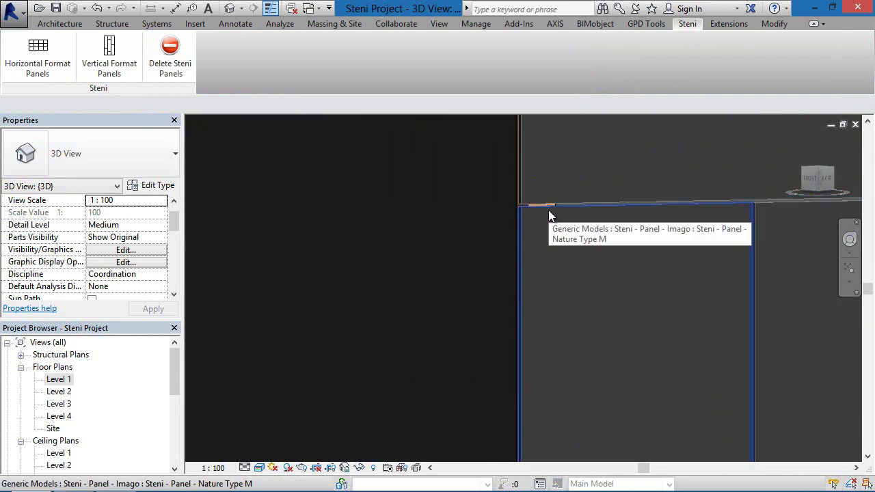
scroll(551, 215, "down", 3)
middle_click_drag(675, 248, 469, 281)
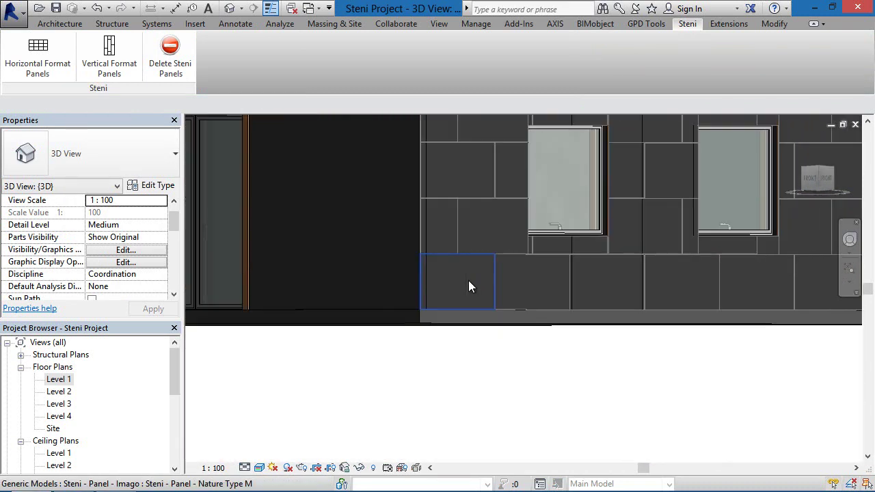
- Delete the Steni panels from the non-flipped side of the lower wall clad with default gaps
left_click(171, 67)
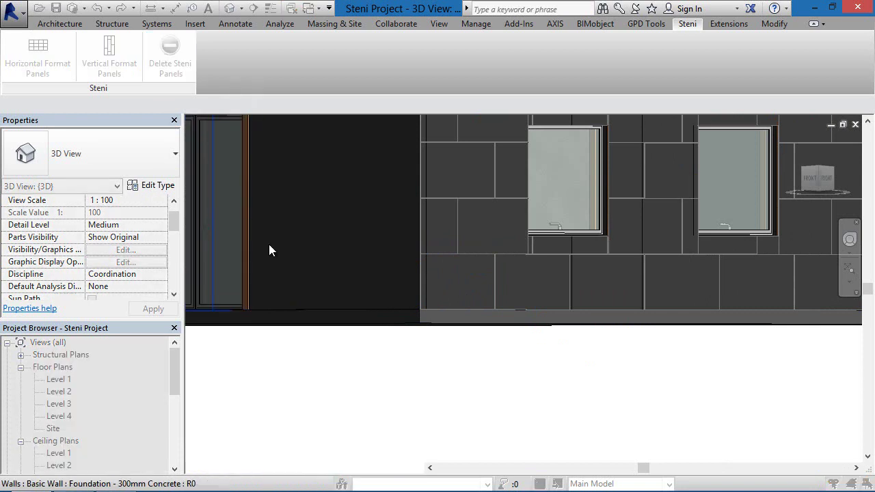
left_click(479, 312)
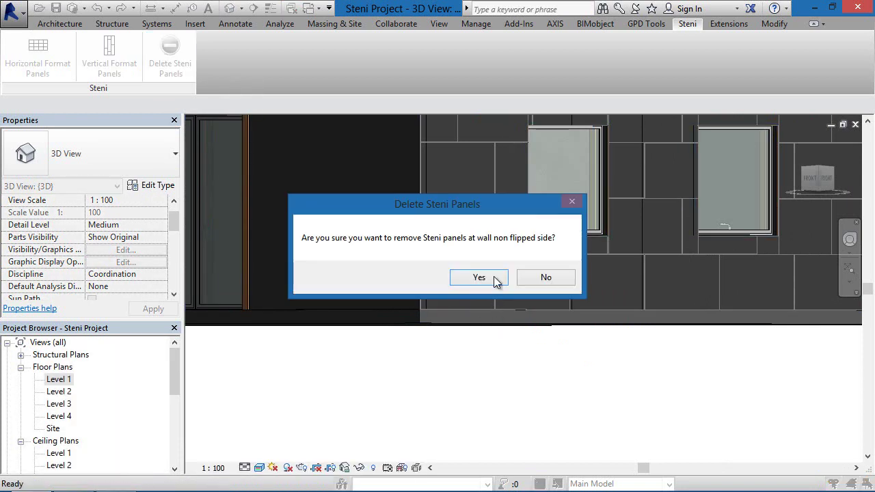
left_click(479, 277)
- Clad the bare lower wall with horizontal format panels, using custom 20 mm horizontal and vertical gaps and no profiles
scroll(611, 344, "up", 4)
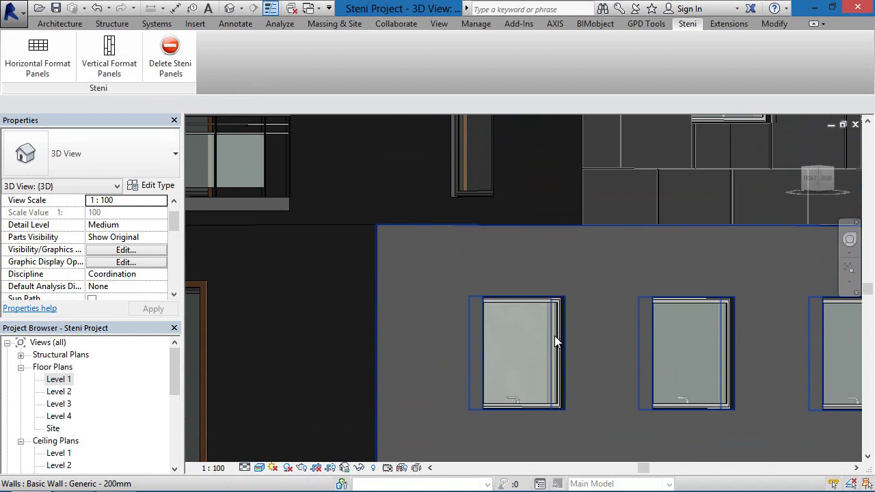
left_click(51, 62)
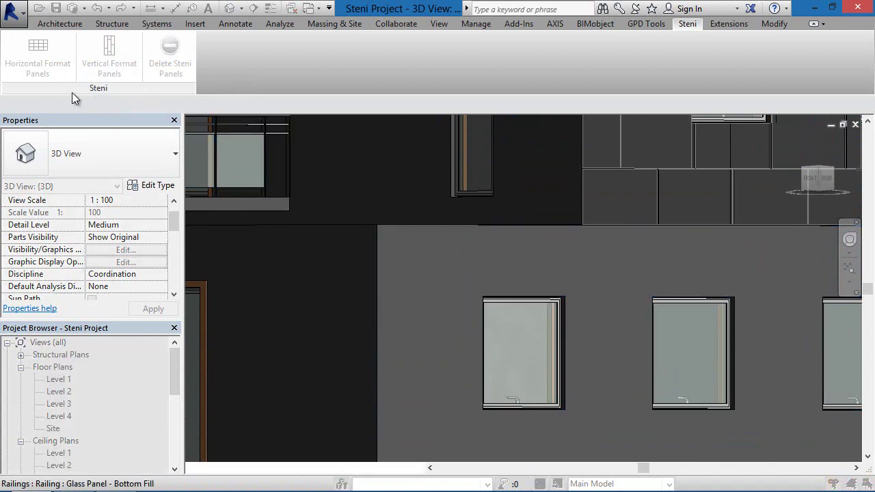
left_click(401, 298)
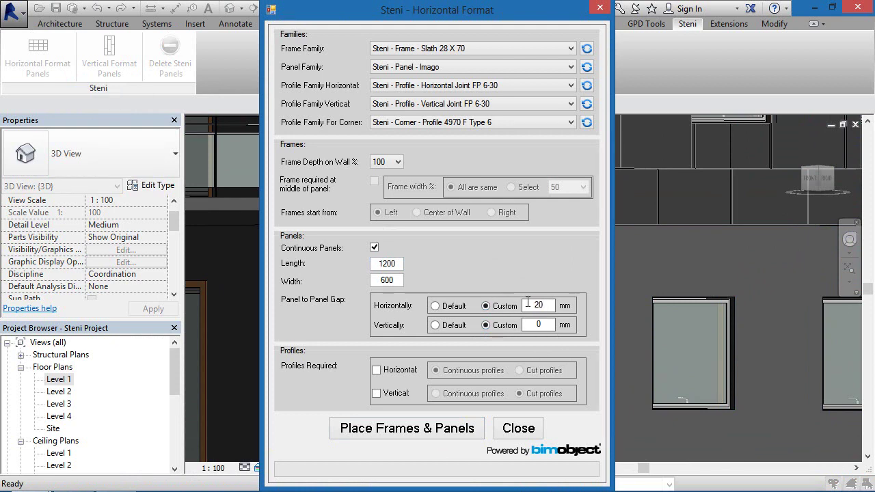
type("20")
left_click(471, 435)
- Inspect the custom panel gaps and the frames behind them across the lower wall, its far corner and its base
scroll(568, 290, "up", 8)
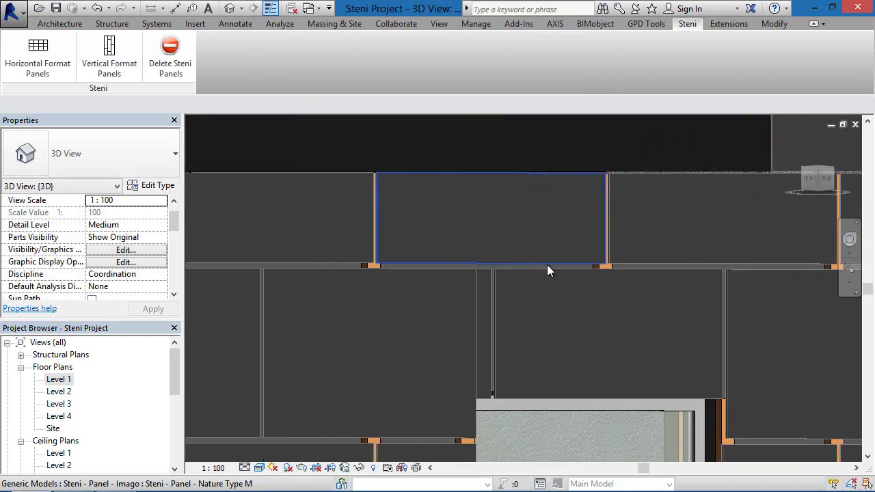
middle_click_drag(698, 297, 445, 239, "shift")
scroll(589, 330, "down", 4)
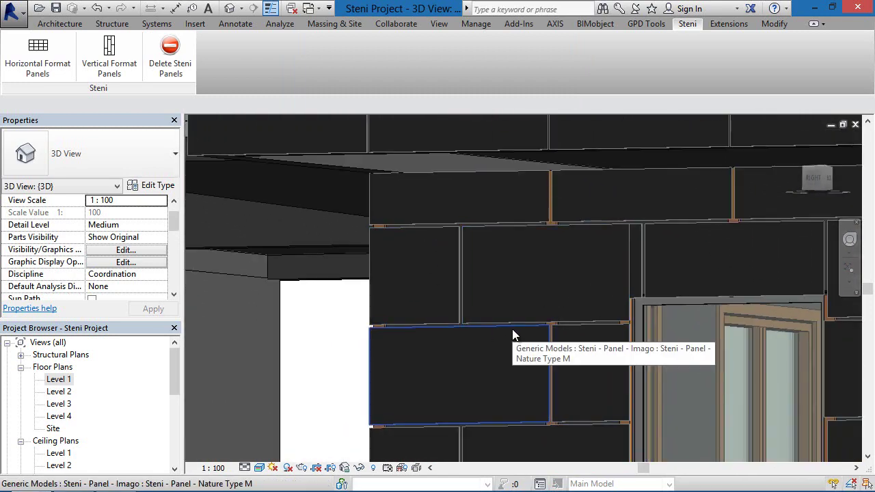
middle_click_drag(475, 332, 360, 264, "shift")
scroll(528, 334, "down", 5)
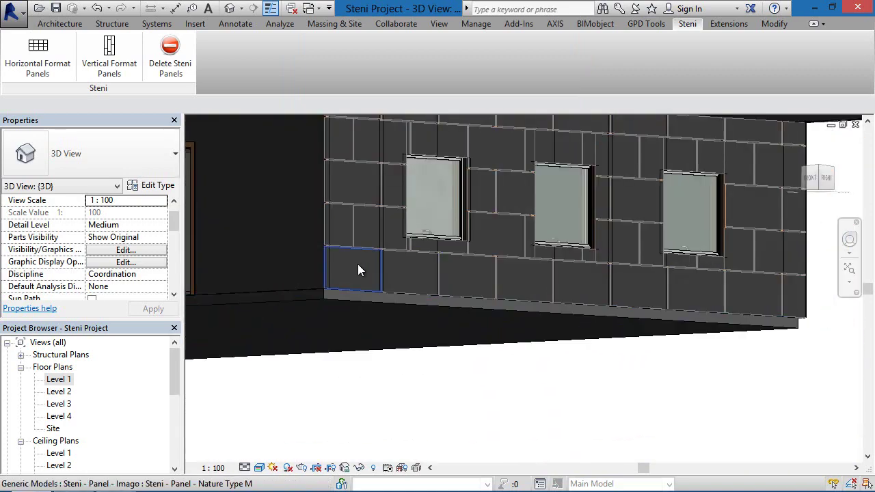
- Delete the Steni panels with the custom 20 mm gaps from the lower wall
scroll(360, 264, "up", 5)
left_click(179, 47)
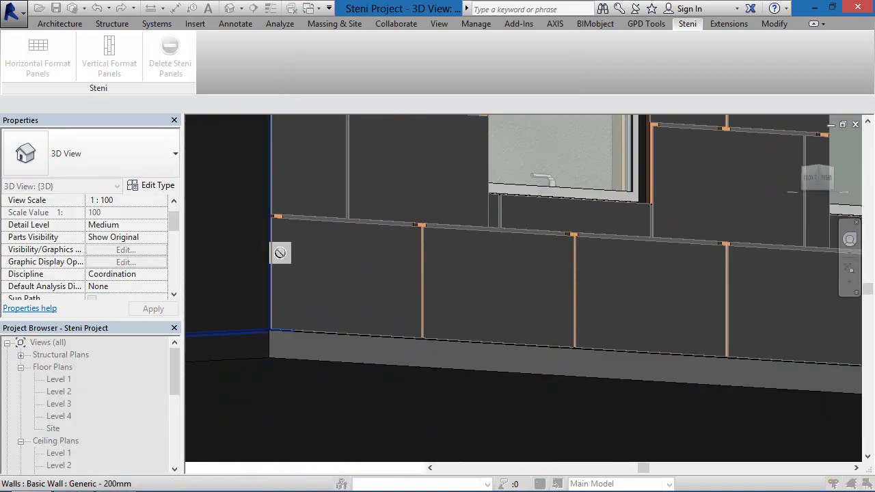
left_click(300, 329)
left_click(477, 277)
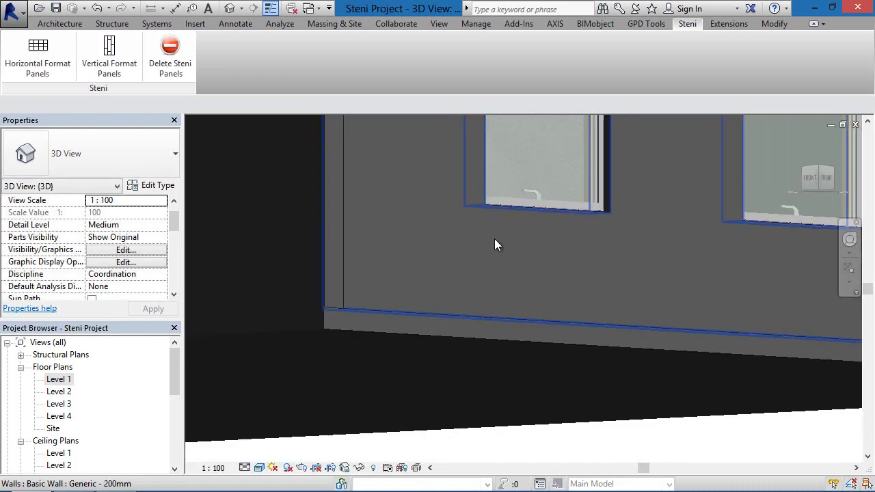
- Clad the lower wall again with 1200 x 600 horizontal format panels, with both panel gaps set to default and no profiles
scroll(495, 239, "down", 3)
middle_click_drag(500, 369, 196, 104, "shift")
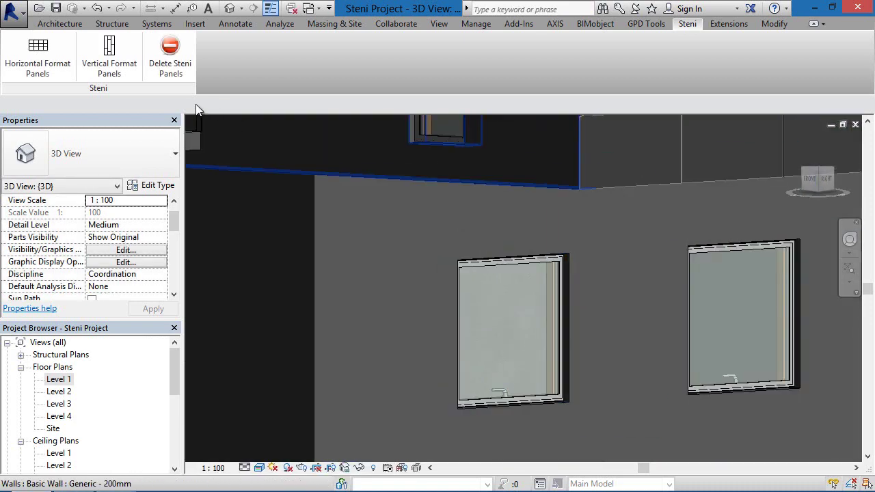
left_click(56, 62)
left_click(438, 332)
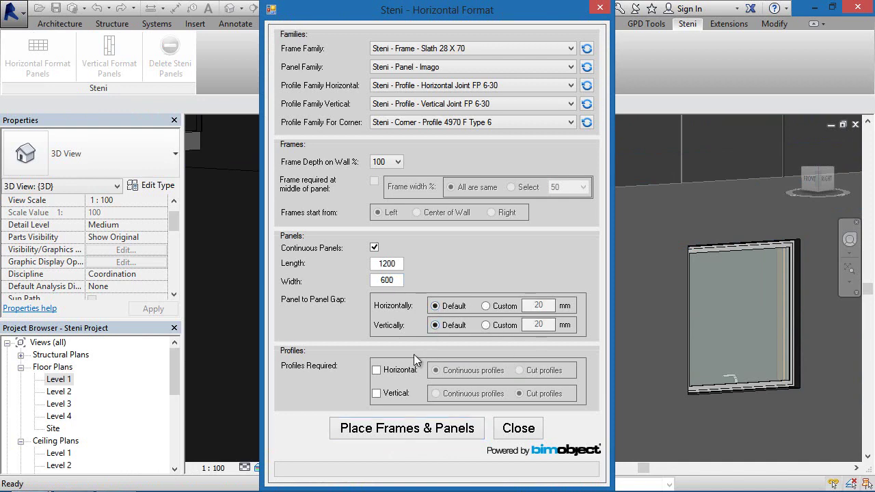
left_click(436, 437)
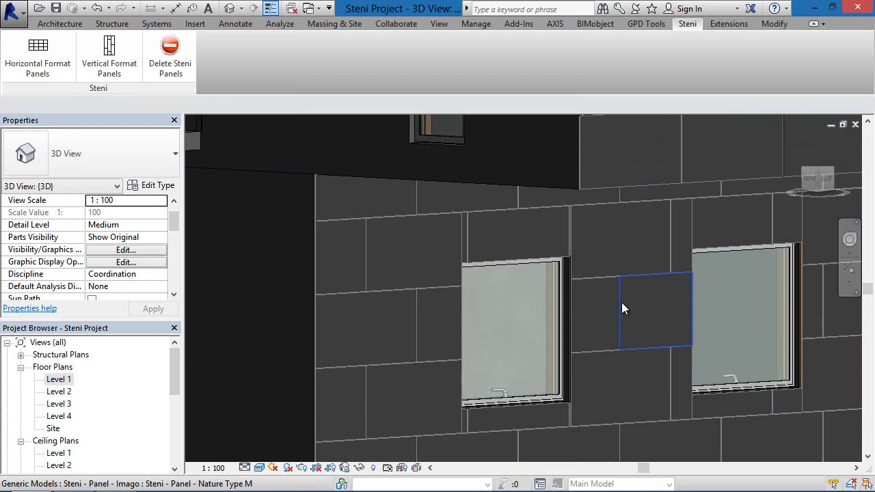
- Examine the building's clad facades and corners from the other side, including the horizontal and vertical format storeys
middle_click_drag(622, 303, 285, 260, "shift")
scroll(290, 373, "up", 3)
middle_click_drag(290, 373, 647, 279)
scroll(716, 246, "down", 6)
scroll(647, 280, "up", 3)
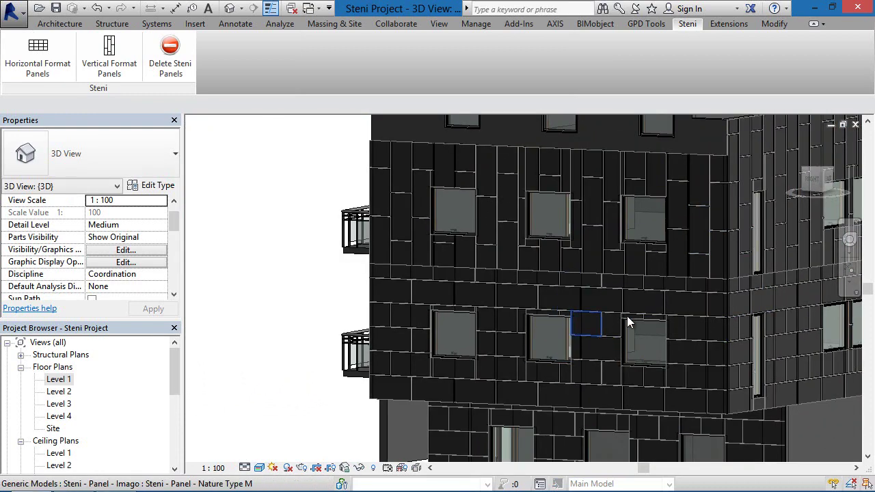
- Open the main material of a panel in the overhanging storey's lowest row and show the Steni materials library's Colour category
left_click(594, 396)
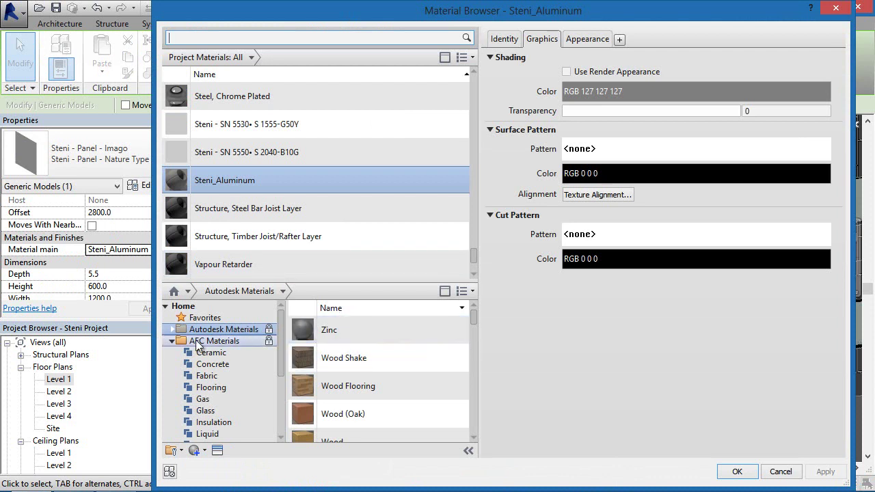
left_click(173, 342)
left_click(203, 353)
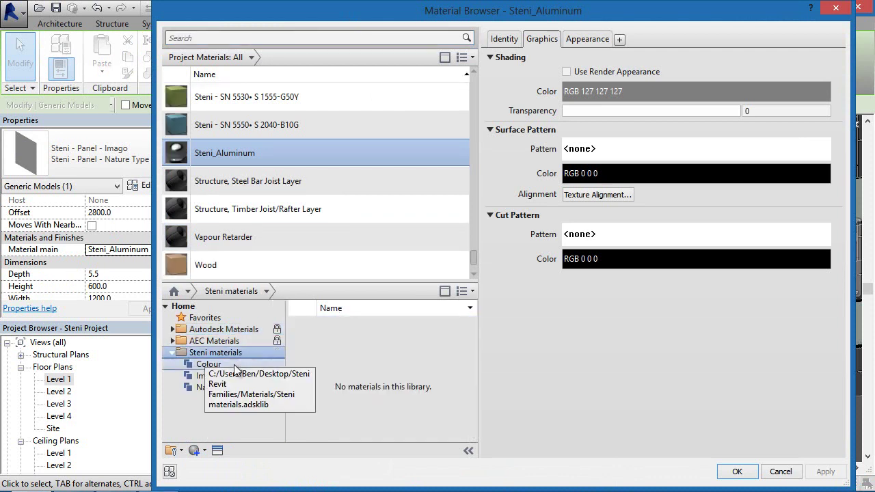
left_click(210, 365)
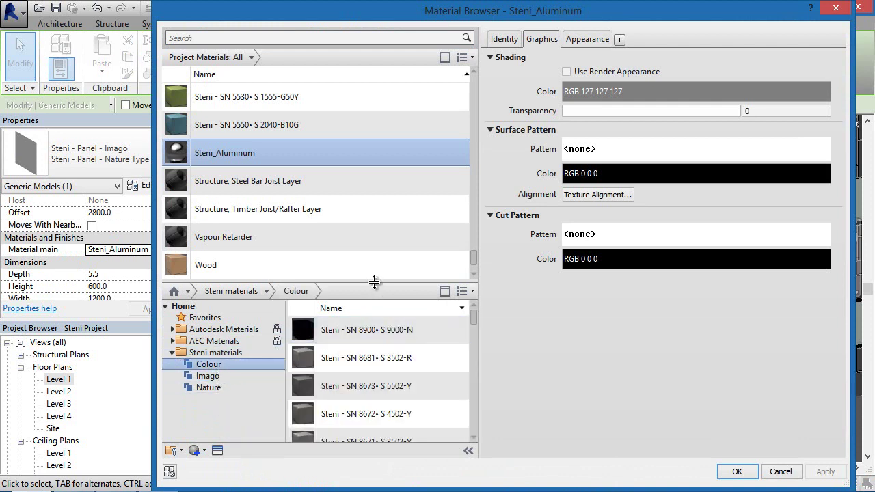
- Enlarge the library list, browse the Steni colours and preview Steni - SN 5550• S 2040-B10G
left_click_drag(374, 281, 381, 239)
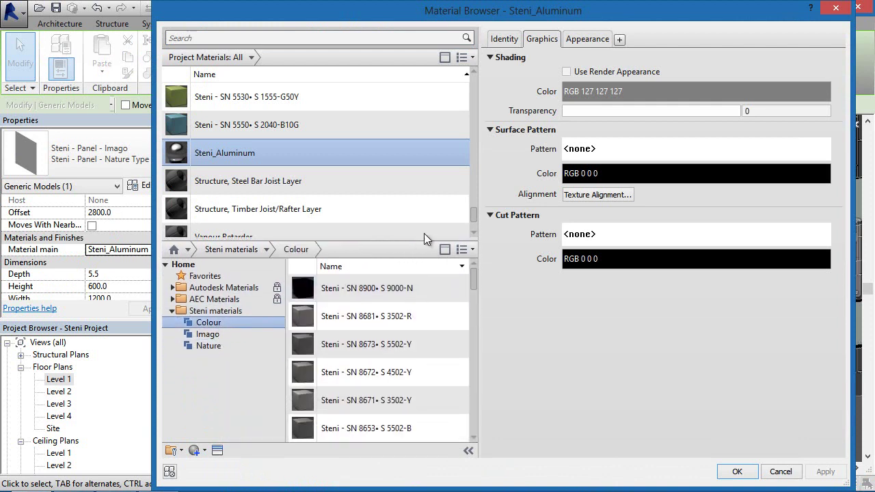
scroll(449, 334, "down", 2)
left_click_drag(476, 303, 471, 375)
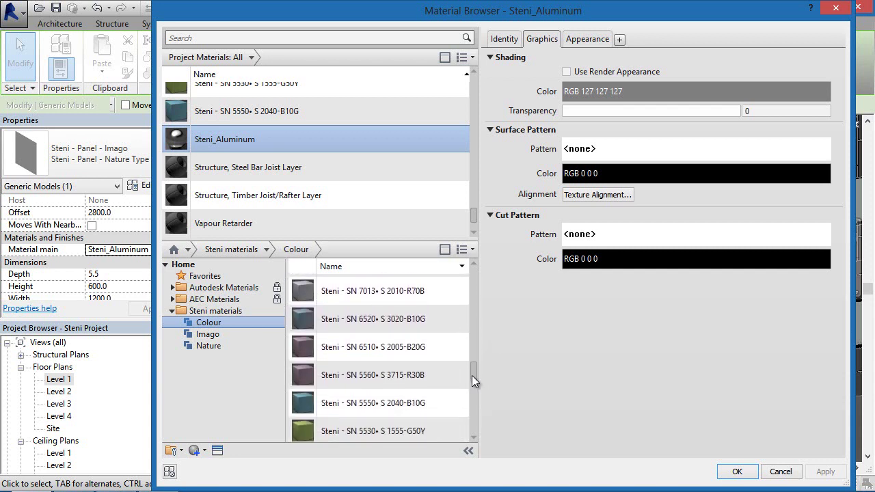
left_click(437, 404)
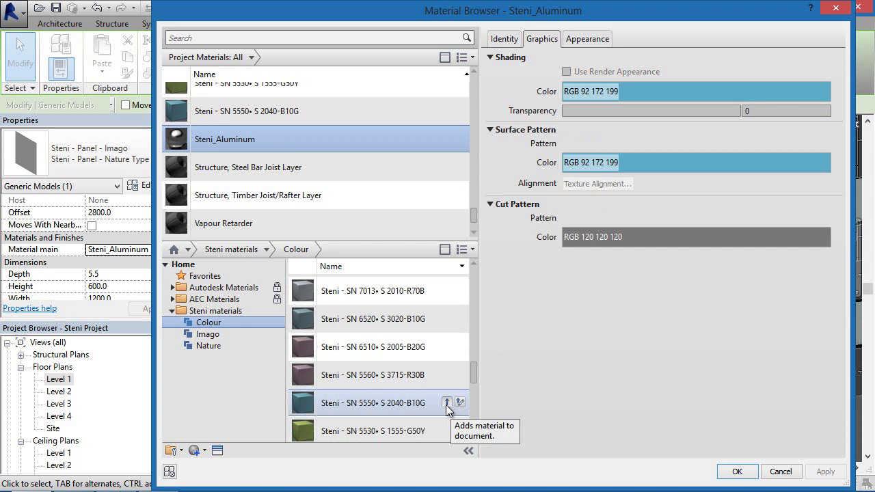
- Browse the Imago category, check the appearance settings and add Steni - Imago SN31 to the project materials
left_click(227, 334)
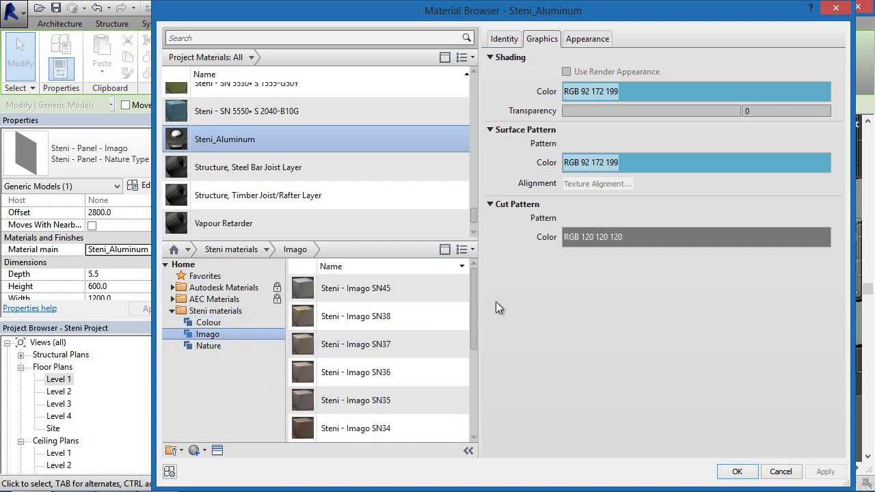
left_click_drag(472, 306, 469, 363)
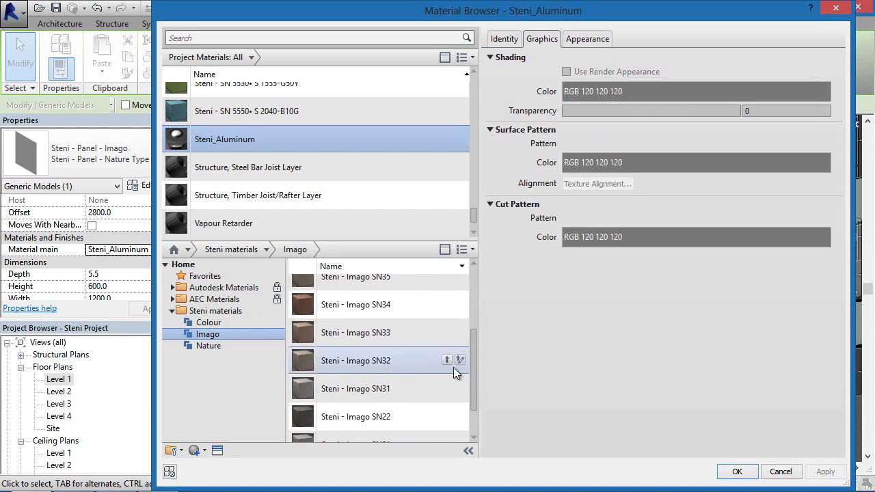
left_click(590, 39)
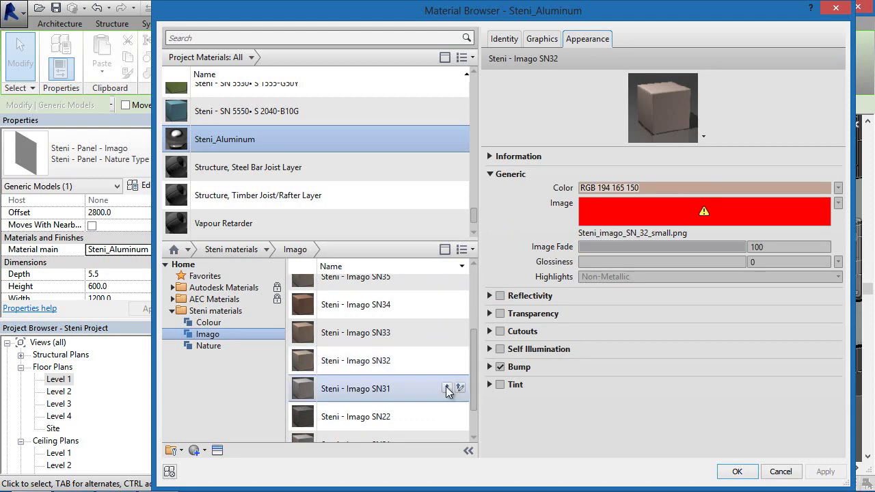
left_click(446, 388)
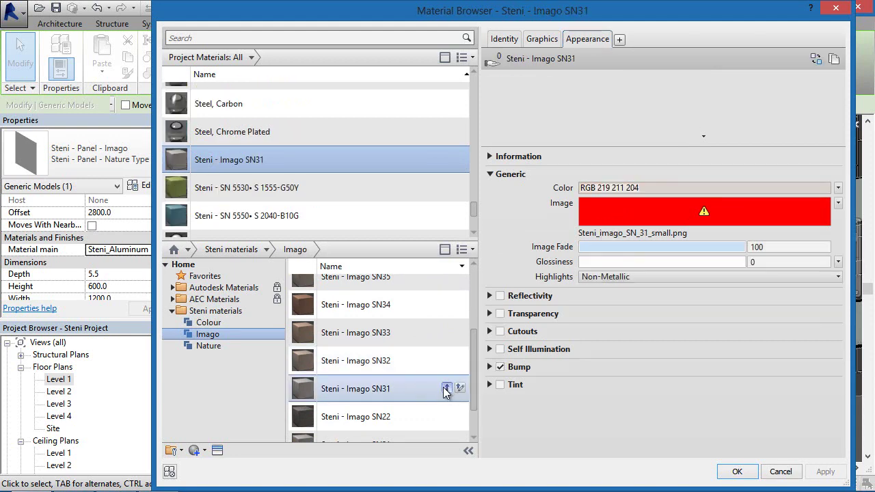
- Relink the appearance image of Steni - Imago SN31 to Steni_imago_SN_31_small from the Imago textures folder
left_click(668, 236)
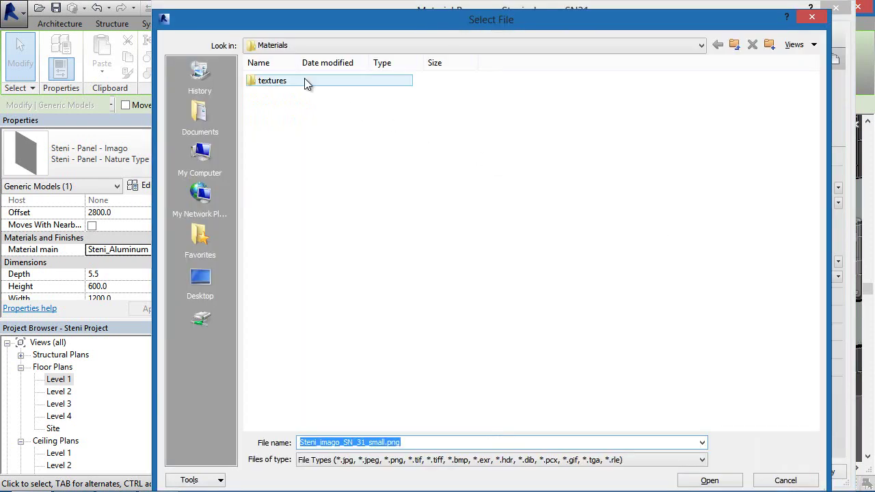
double_click(304, 80)
double_click(301, 81)
left_click_drag(426, 29, 533, 253)
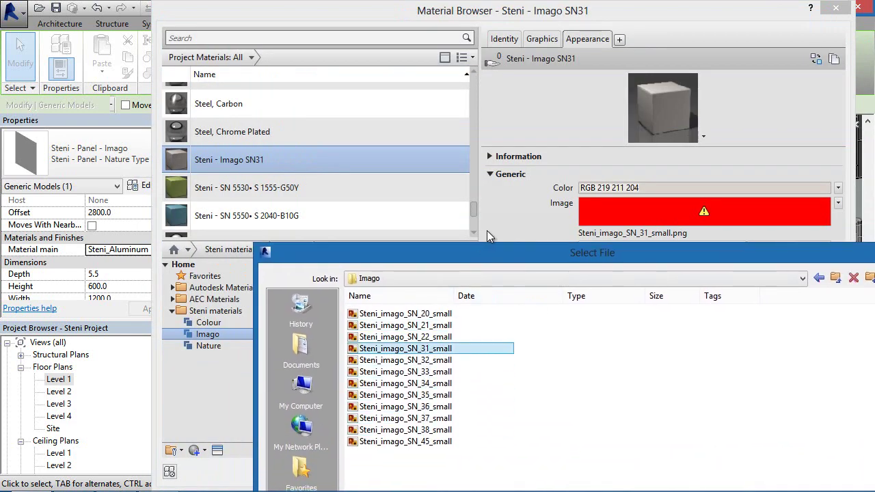
left_click_drag(476, 253, 334, 24)
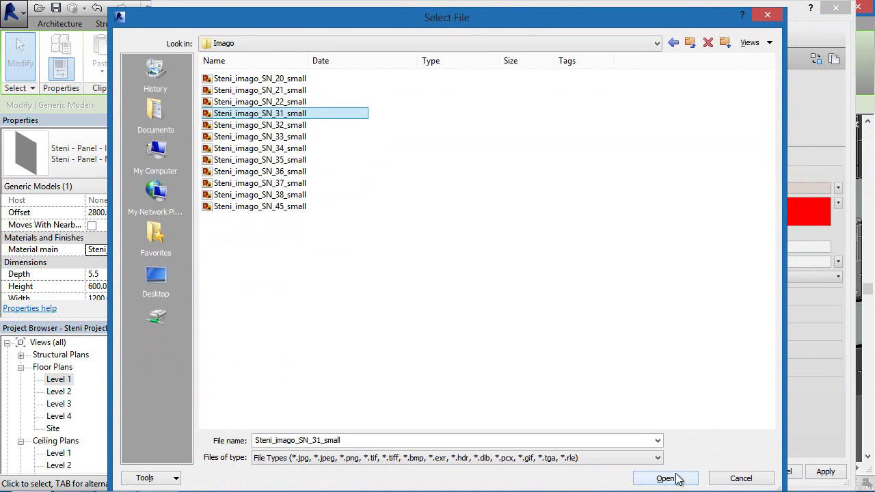
left_click(665, 478)
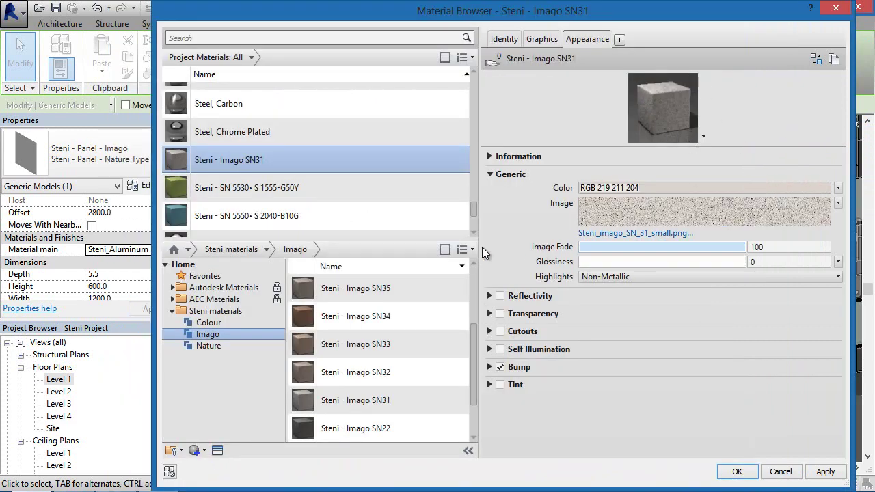
- Assign Steni - Imago SN31 with its relinked texture as the panel's main material and examine the textured panel up close
left_click(823, 477)
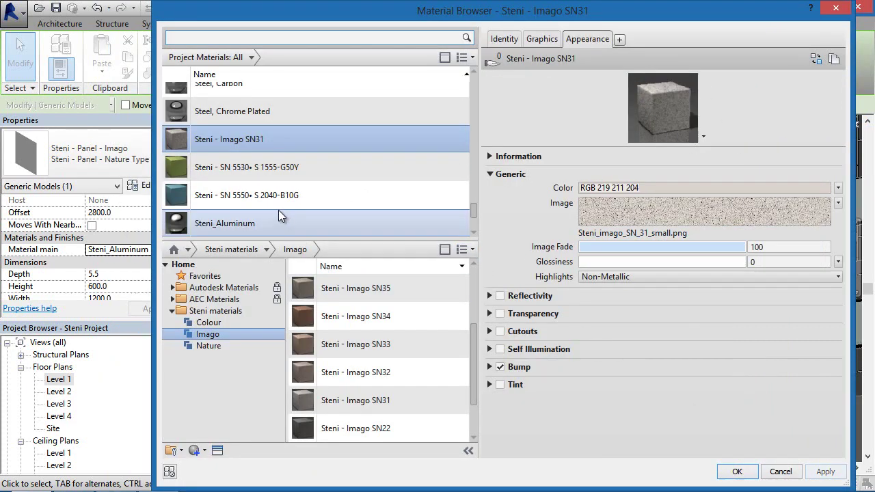
left_click(736, 471)
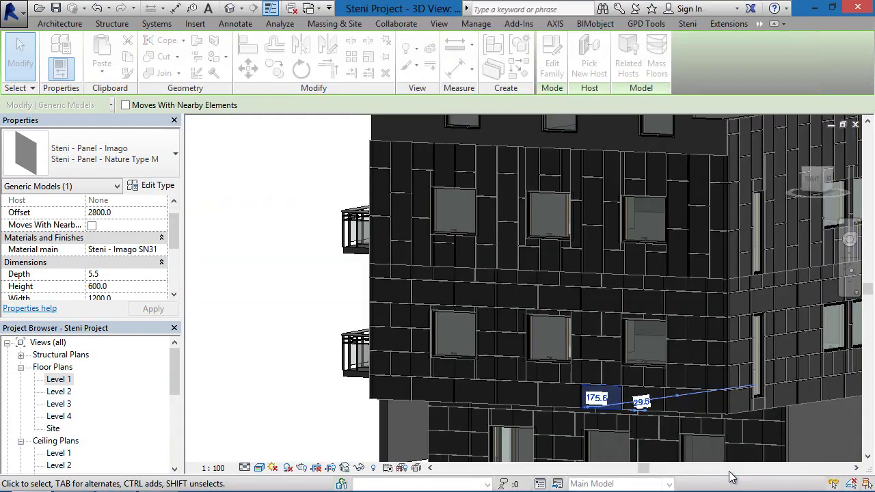
key("Escape")
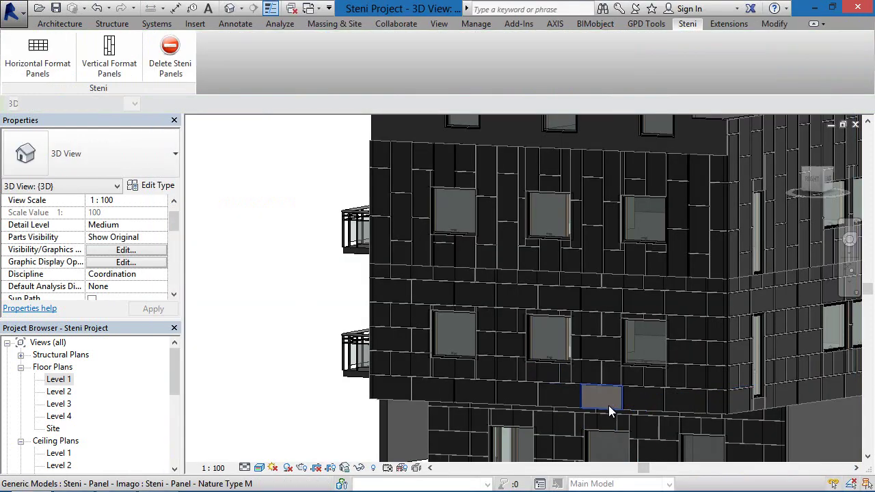
scroll(609, 406, "up", 5)
scroll(567, 370, "up", 3)
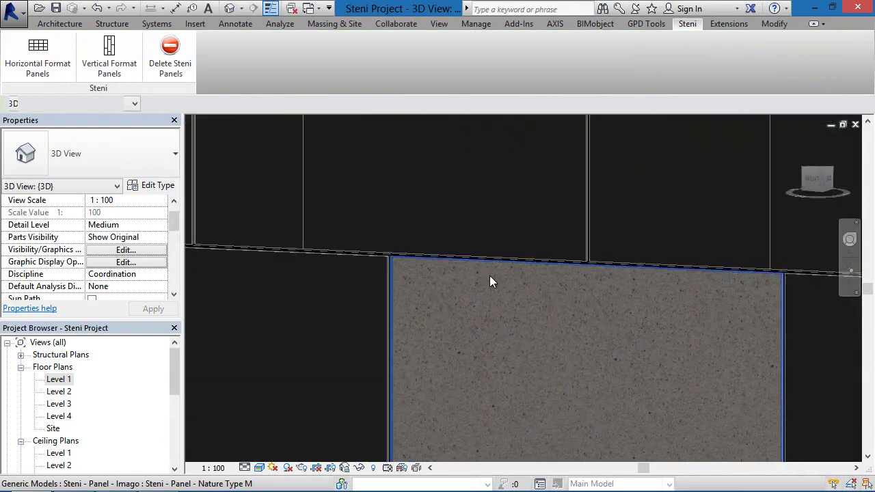
- Select alternating panels in the lowest and window rows of the overhanging storey, plus two corner panels on the adjoining facade
scroll(678, 327, "down", 5)
middle_click_drag(678, 327, 689, 413)
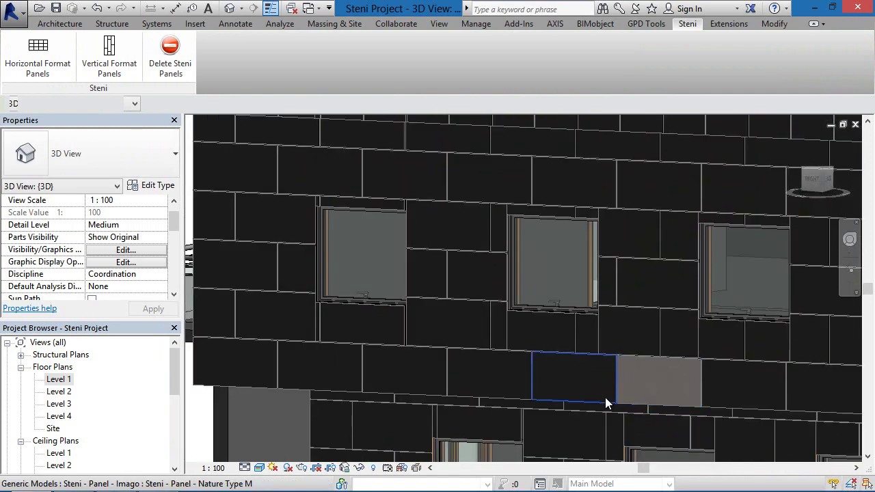
left_click(490, 378)
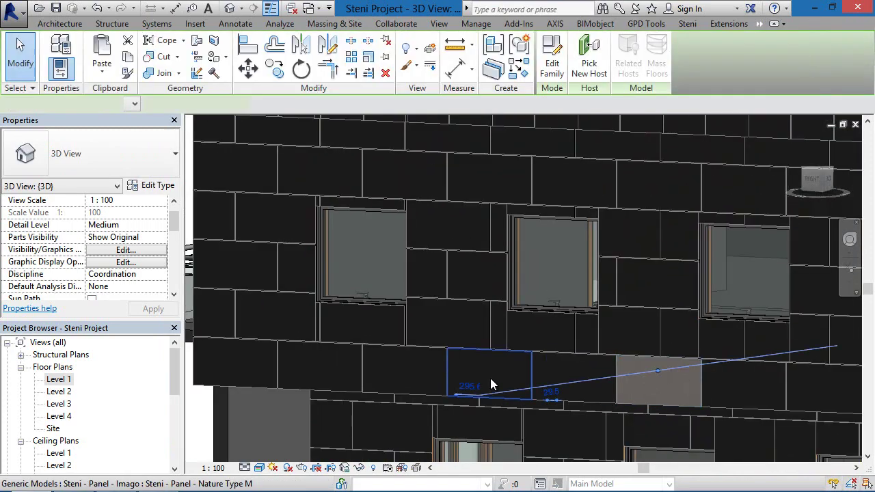
left_click(341, 376, "ctrl")
left_click(255, 274, "ctrl")
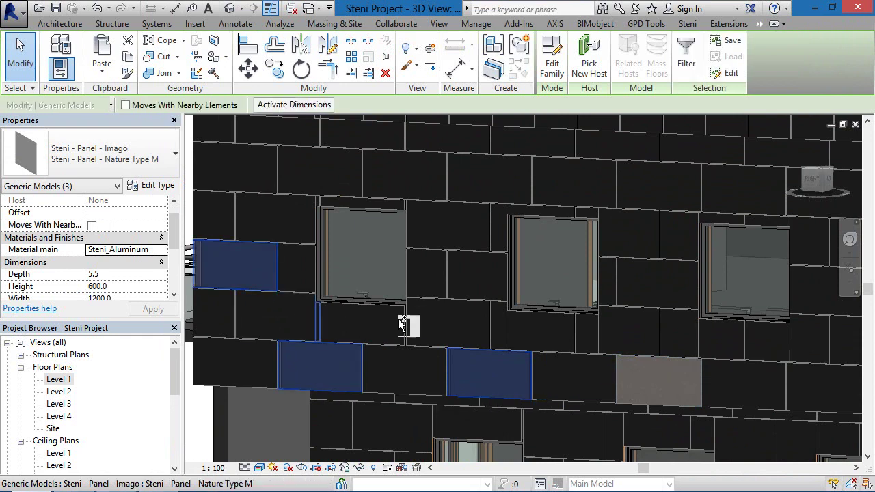
left_click(471, 280, "ctrl")
left_click(658, 289, "ctrl")
middle_click_drag(659, 289, 612, 256)
left_click(607, 288, "ctrl")
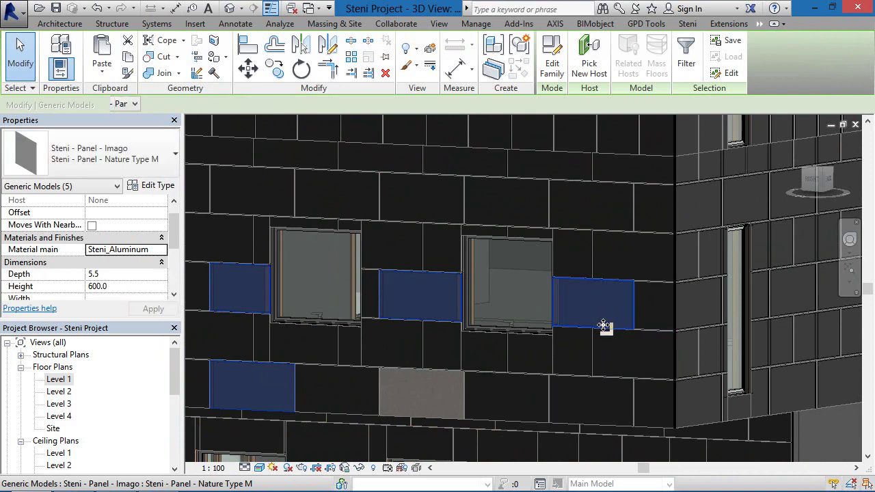
left_click(704, 296, "ctrl")
left_click(696, 208, "ctrl")
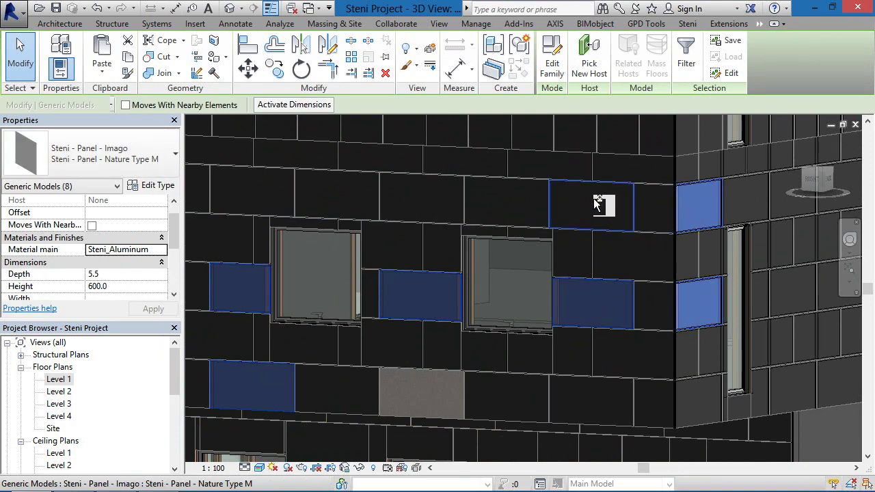
- Add every second panel in the row directly above the overhanging storey's windows on the dark facade to the selection
left_click(573, 212, "ctrl")
left_click(427, 195, "ctrl")
left_click(283, 203, "ctrl")
middle_click_drag(339, 196, 494, 307)
left_click(335, 203, "ctrl")
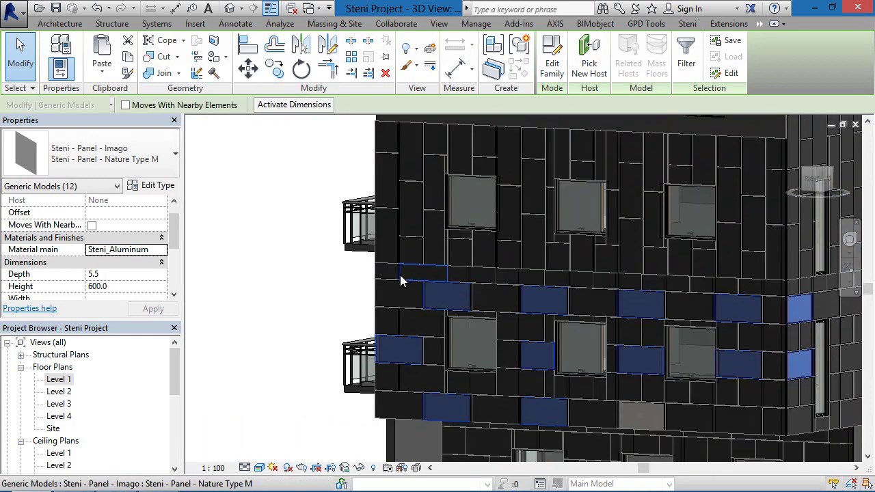
- Add alternating panels along the bottom of the vertically clad storey to the selection, including the first one around the corner
left_click(394, 250, "ctrl")
left_click(440, 246, "ctrl")
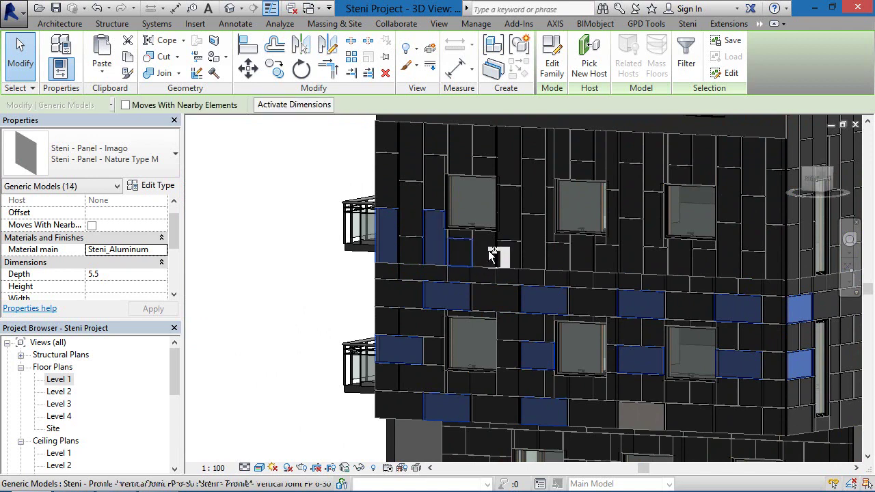
left_click(492, 248, "ctrl")
left_click(537, 245, "ctrl")
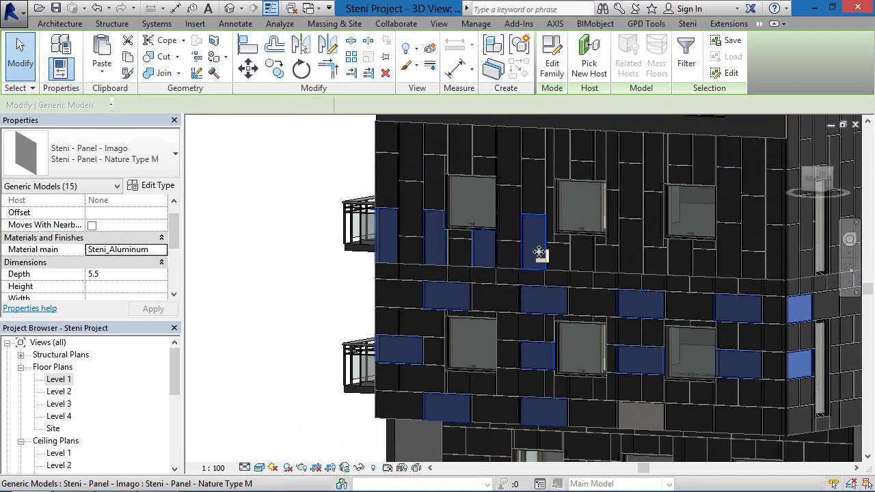
left_click(582, 254, "ctrl")
left_click(636, 254, "ctrl")
left_click(684, 266, "ctrl")
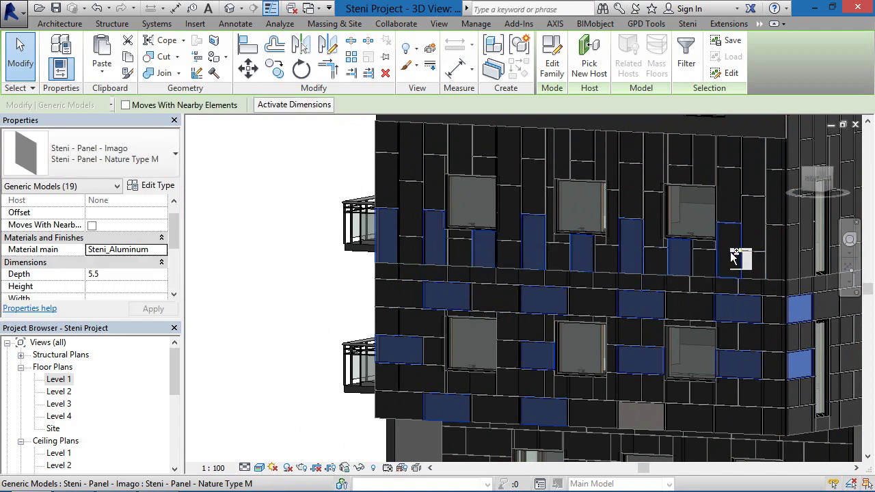
left_click(727, 256, "ctrl")
left_click(776, 263, "ctrl")
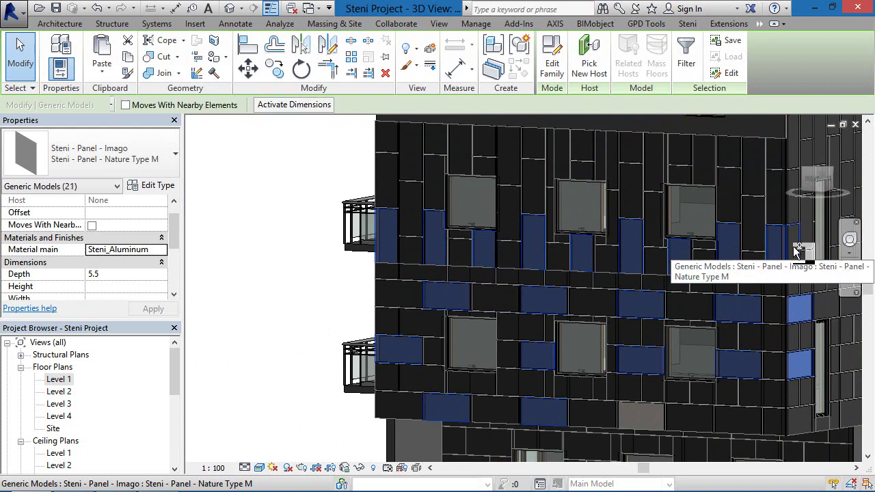
left_click(797, 254, "ctrl")
middle_click_drag(765, 290, 581, 311)
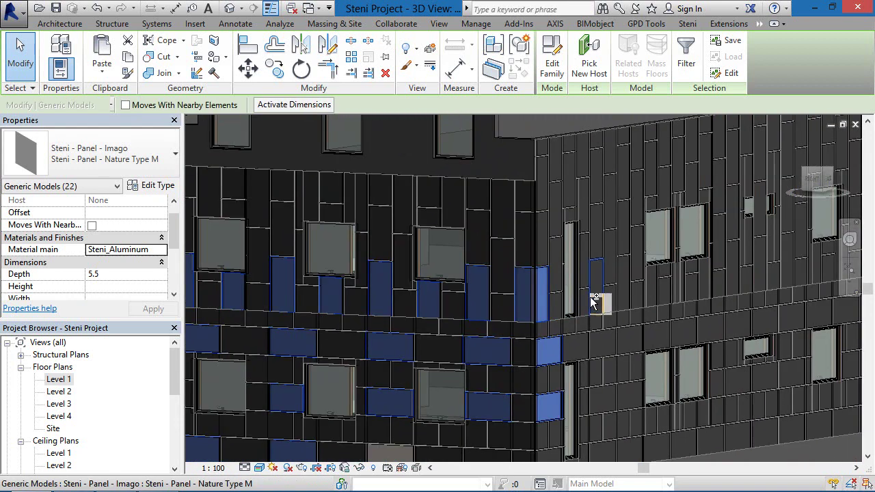
- Add scattered panels near the corner on the adjoining facade and one more panel in the dark facade's lowest row to the selection
left_click(596, 295, "ctrl")
left_click(657, 292, "ctrl")
left_click(643, 308, "ctrl")
left_click(619, 345, "ctrl")
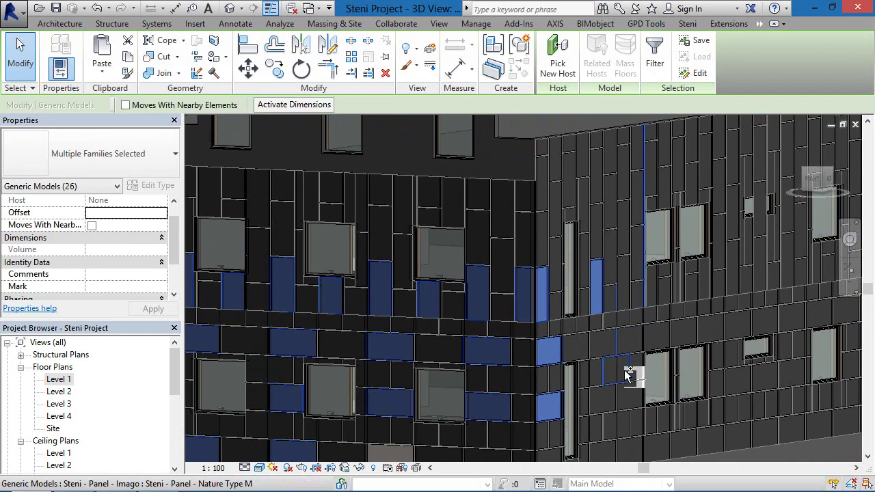
left_click(628, 396, "ctrl")
left_click(611, 451, "ctrl")
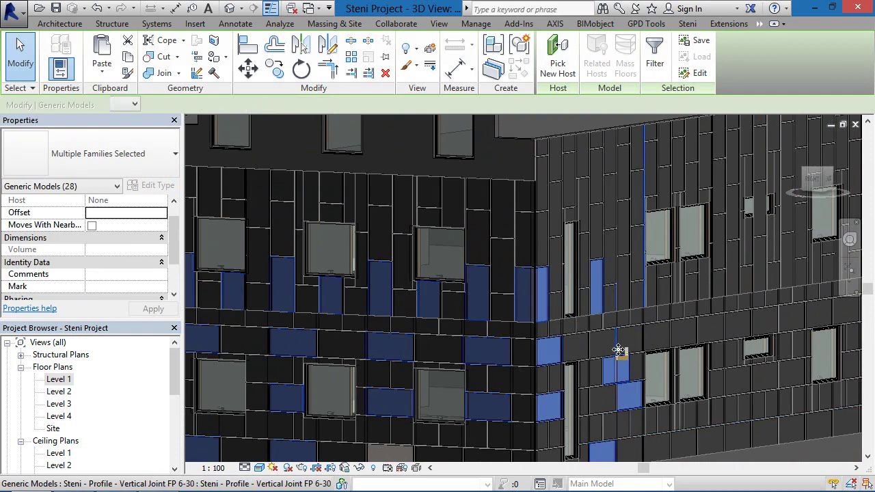
middle_click_drag(621, 360, 726, 254)
left_click(577, 368, "ctrl")
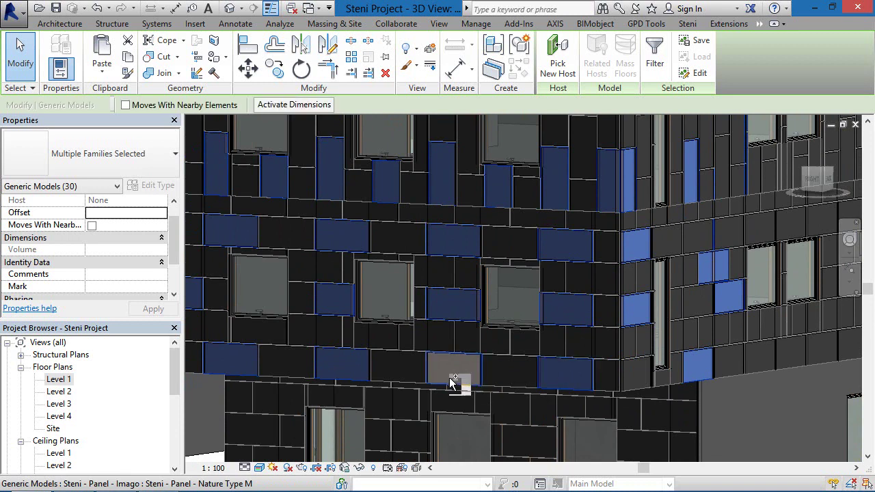
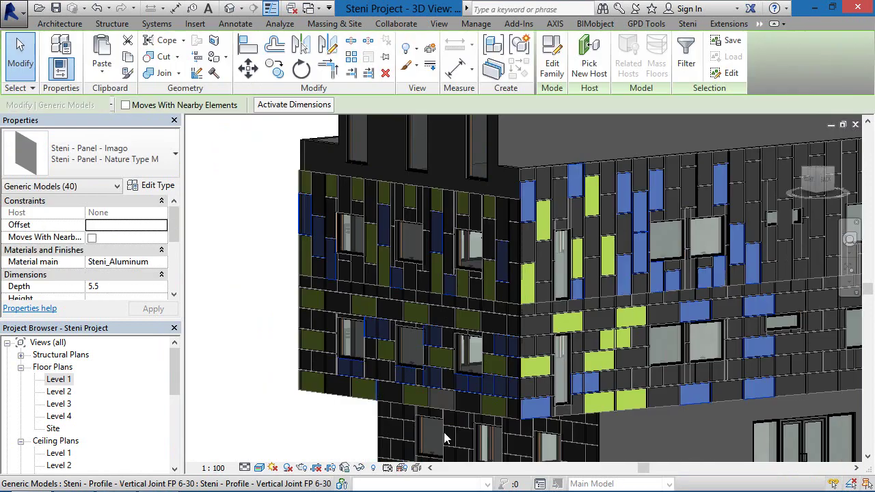
- Set the main material of the selected panels on both facades to Steni - SN 5550• S 2040-B10G and clear the selection
left_click(163, 263)
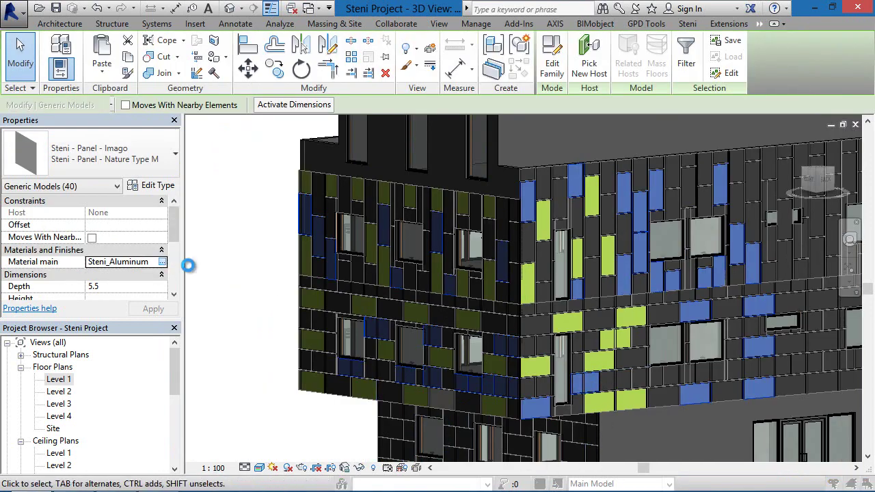
left_click(162, 262)
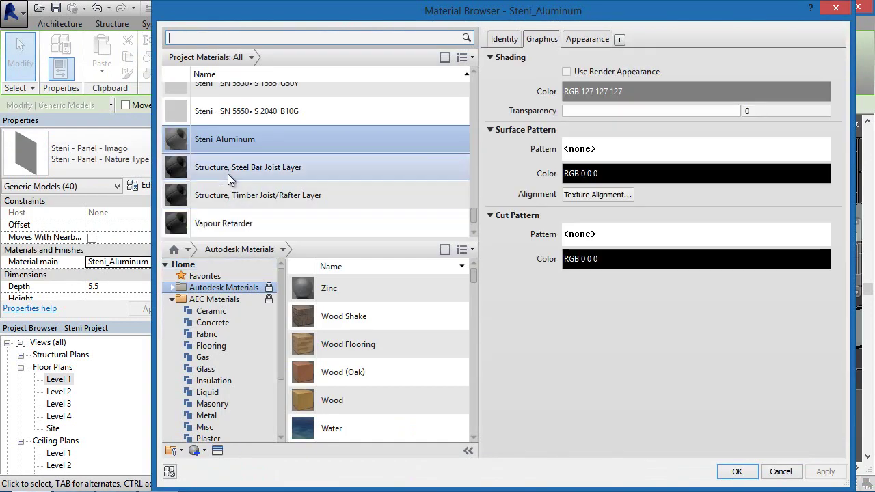
left_click(186, 118)
left_click(738, 472)
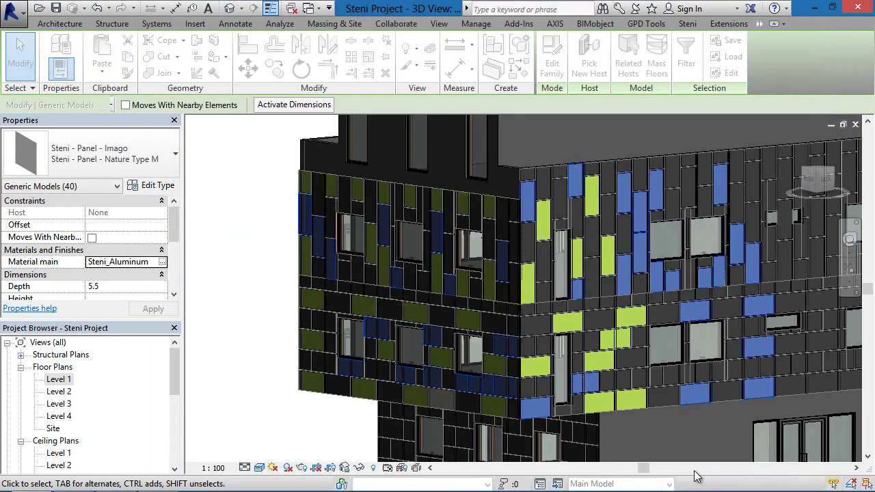
left_click(261, 203)
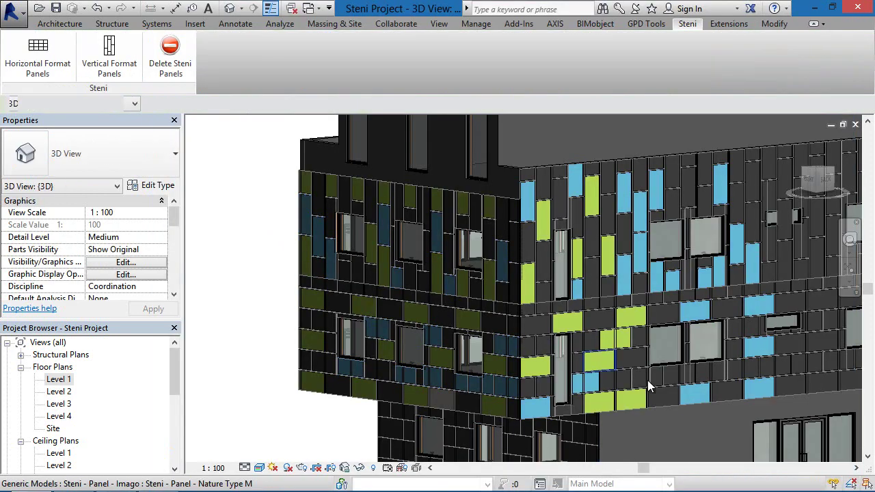
- Select six uncoloured panels on the lit facade: two stacked vertical ones, two among the green panels and two in the lowest row
left_click(590, 243)
left_click(594, 275, "ctrl")
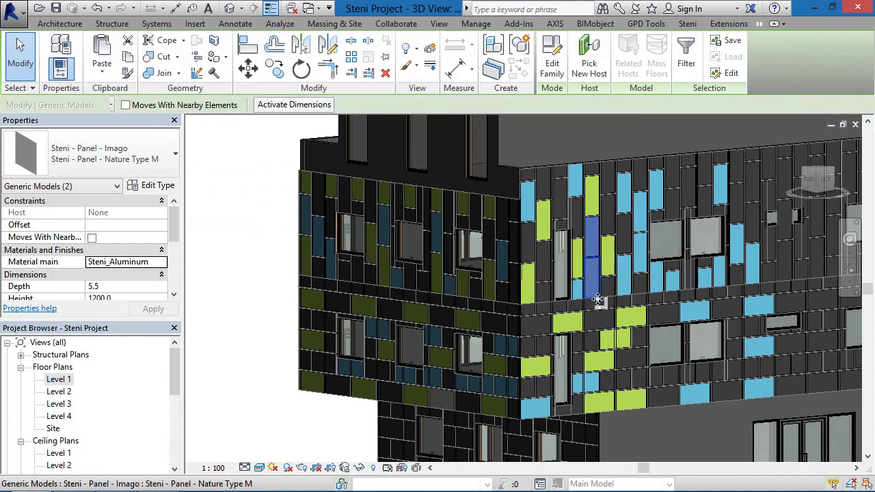
left_click(606, 321, "ctrl")
left_click(630, 356, "ctrl")
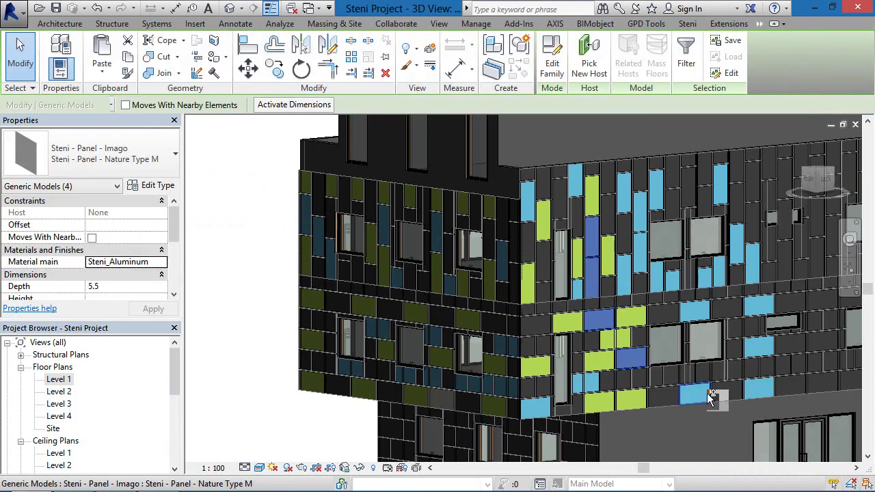
left_click(724, 395, "ctrl")
left_click(662, 396, "ctrl")
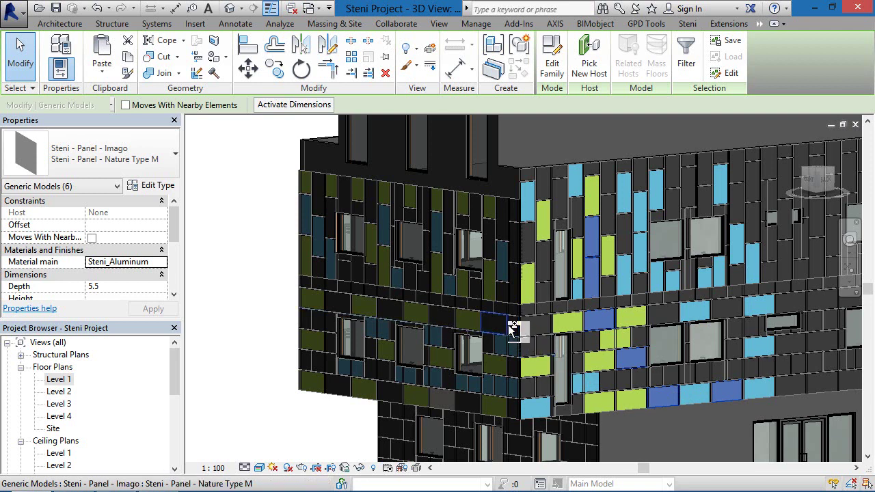
- Add the uncoloured panels between the green ones in the dark facade's above-window row and lowest row to the selection
left_click(479, 326, "ctrl")
left_click(441, 316, "ctrl")
left_click(391, 311, "ctrl")
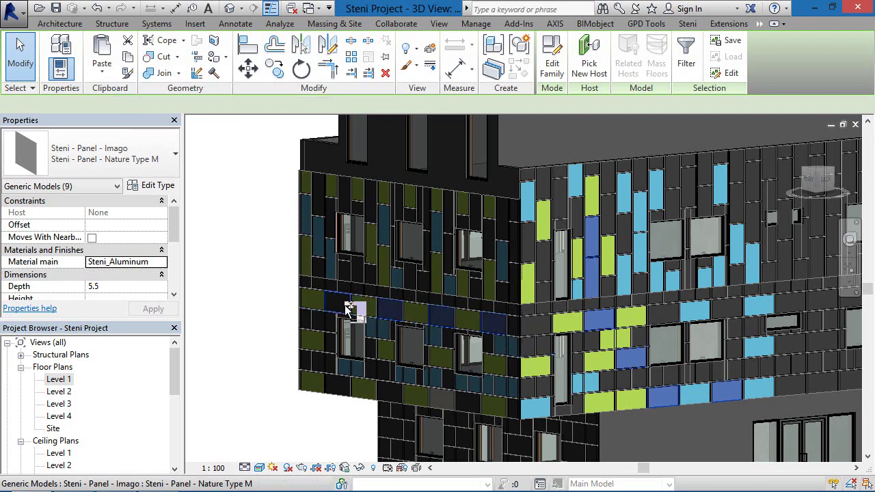
left_click(345, 320, "ctrl")
left_click(401, 400, "ctrl")
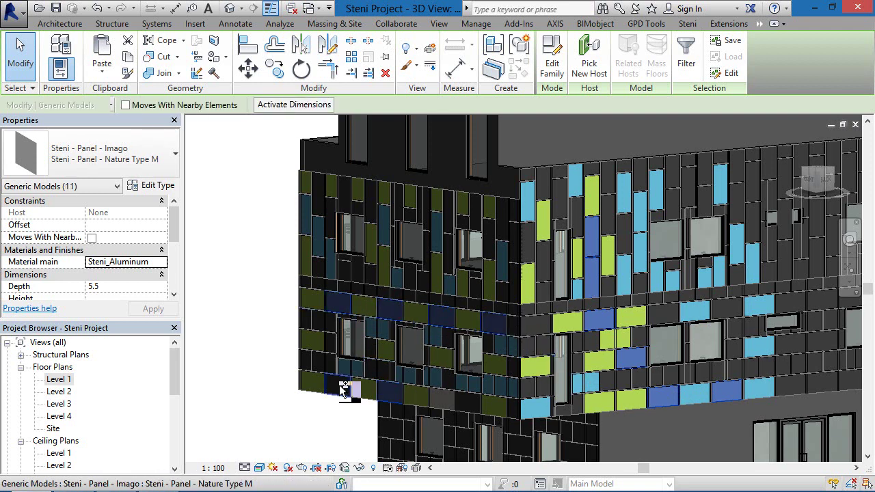
left_click(344, 390, "ctrl")
left_click(455, 400, "ctrl")
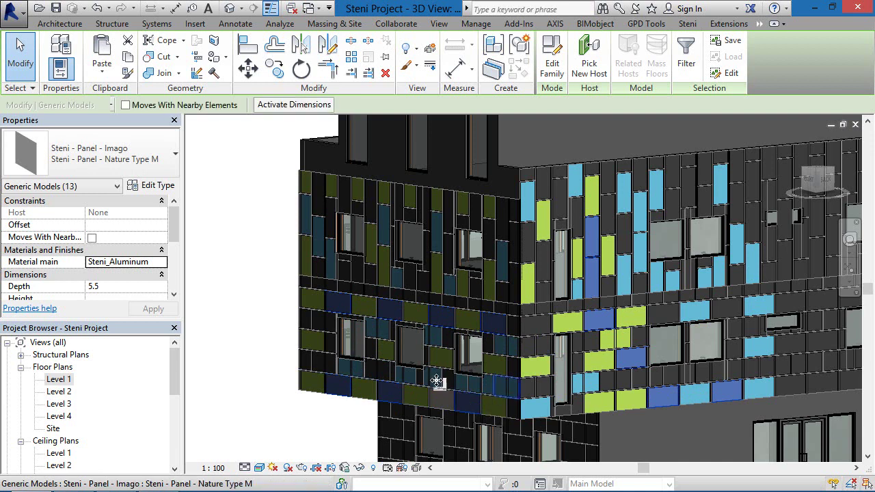
- Add Steni - Nature SN305 from the Nature category of the Steni materials library as the selected panels' main material
left_click(162, 261)
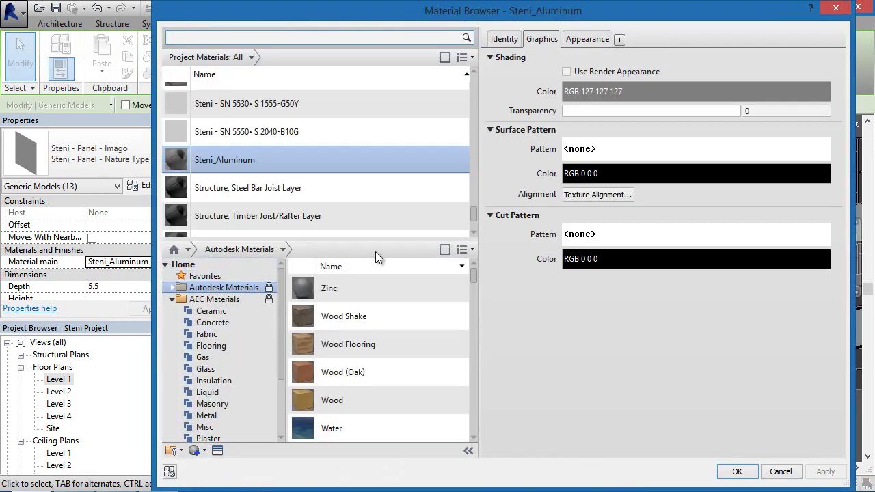
left_click(464, 73)
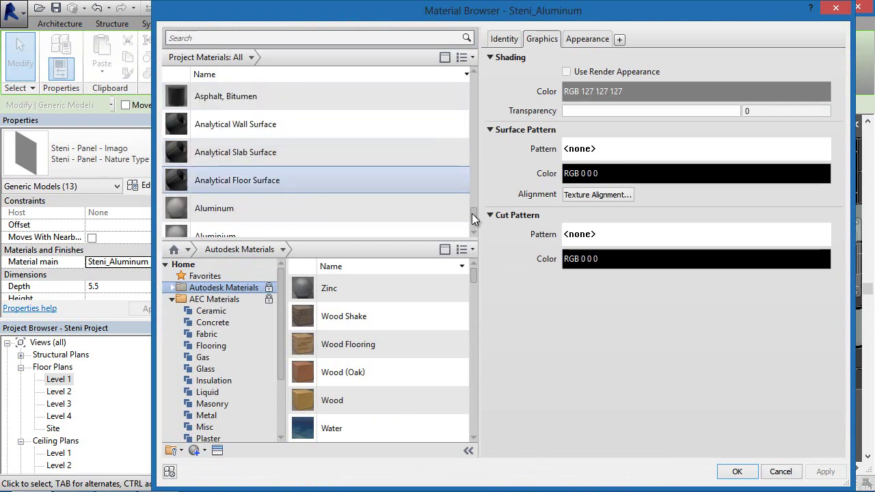
scroll(472, 217, "down", 1)
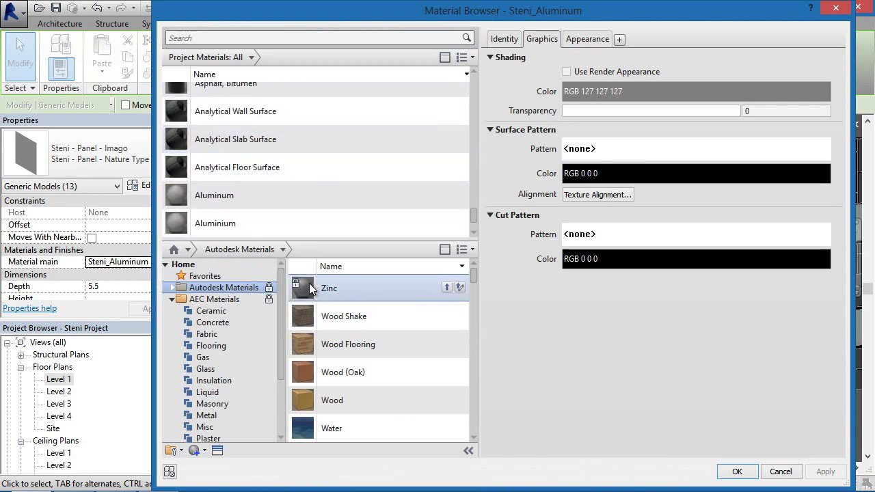
left_click_drag(282, 301, 282, 371)
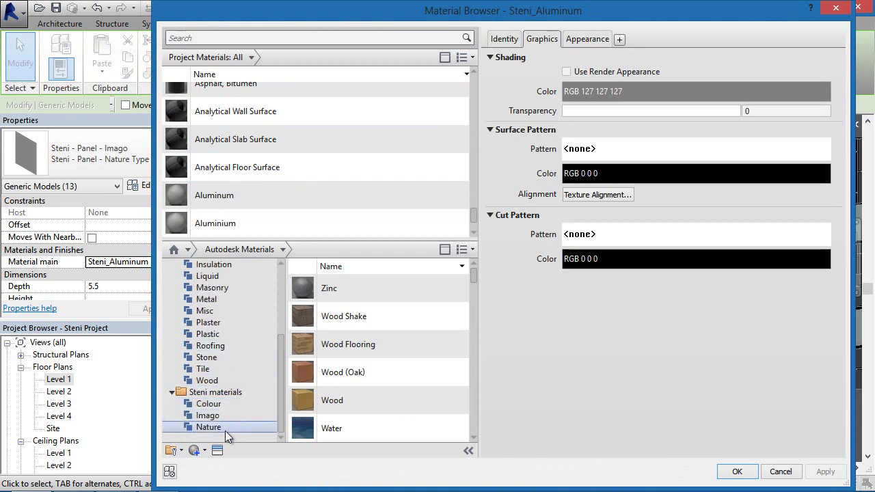
left_click(224, 428)
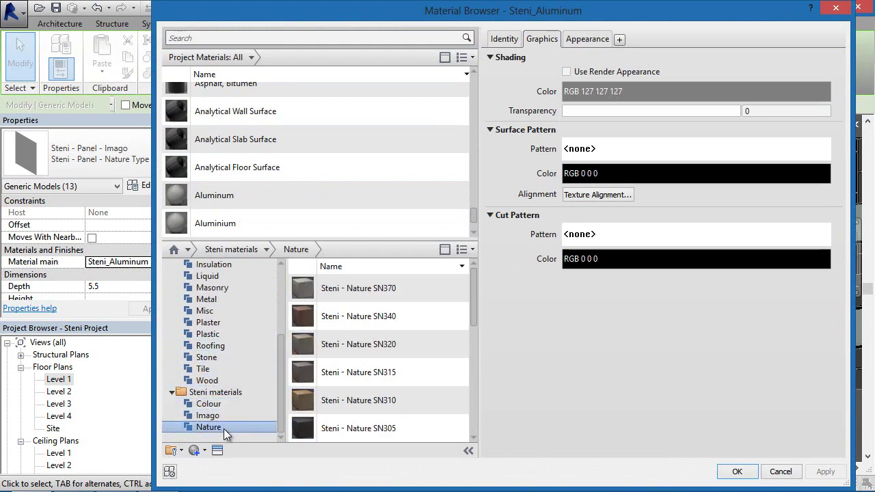
left_click(386, 431)
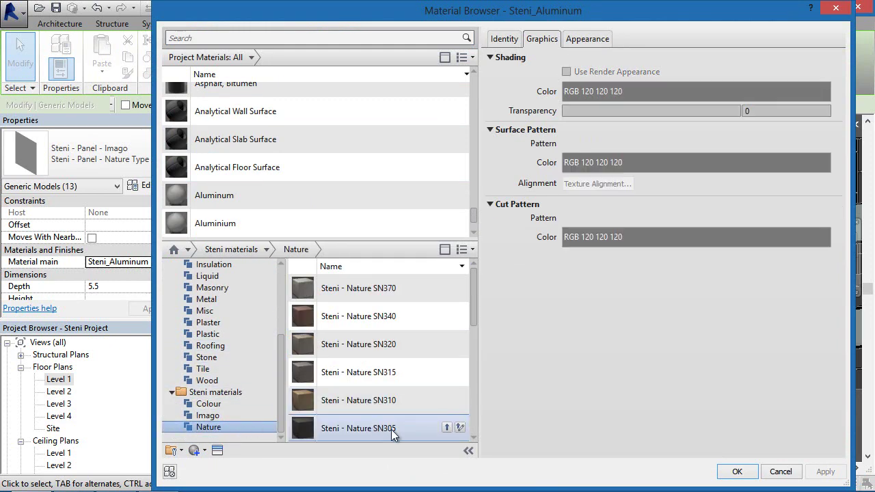
left_click(447, 428)
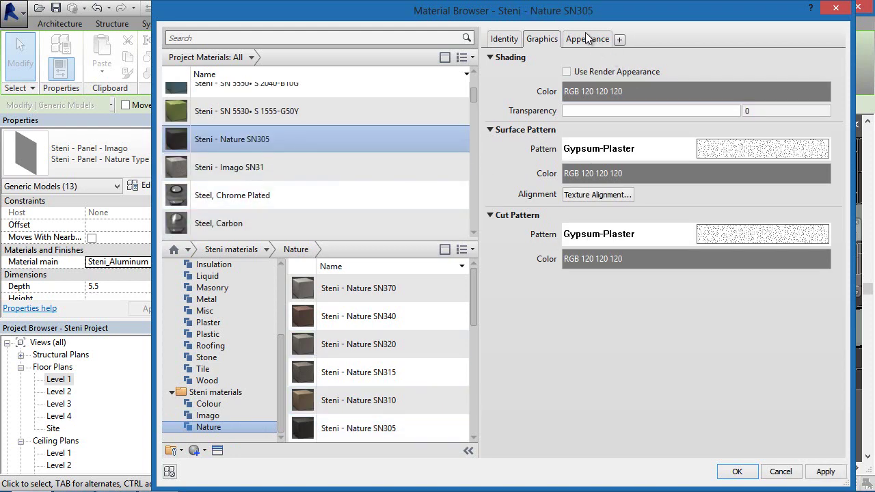
- Relink the Nature SN305 appearance image to Steni_nature_SN_305_small in the Nature textures folder, apply the material and clear the selection
left_click(586, 36)
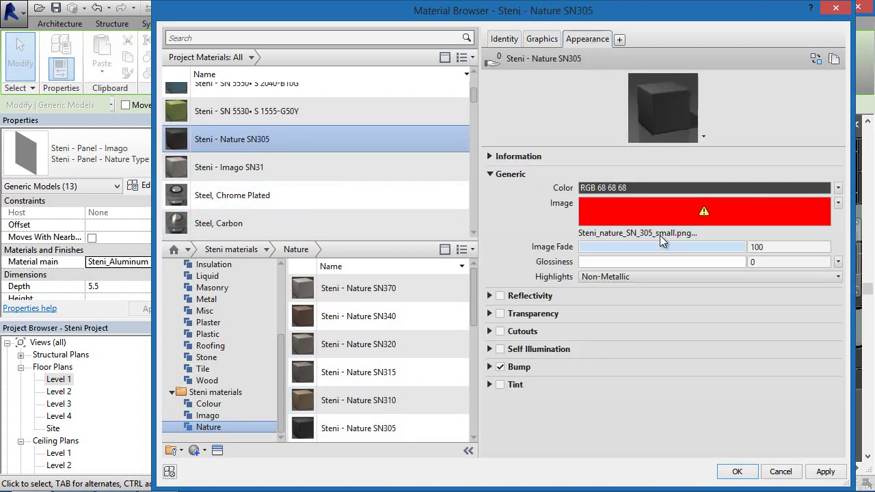
left_click(660, 234)
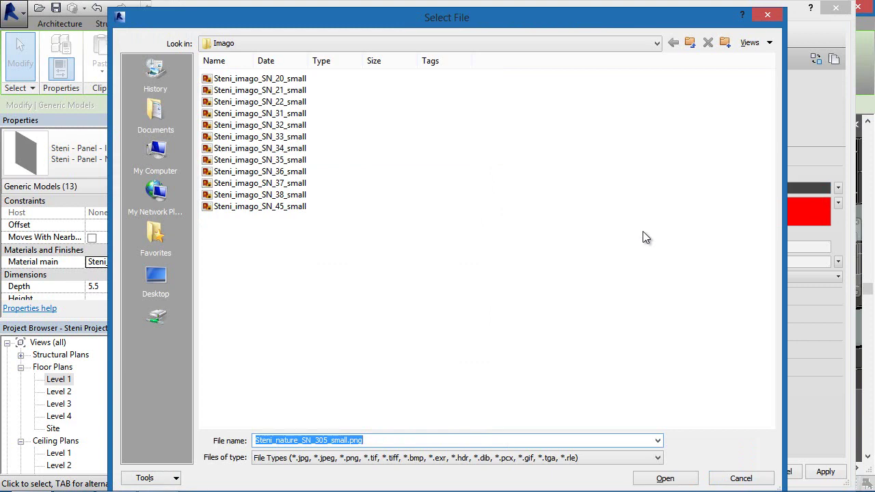
left_click(689, 43)
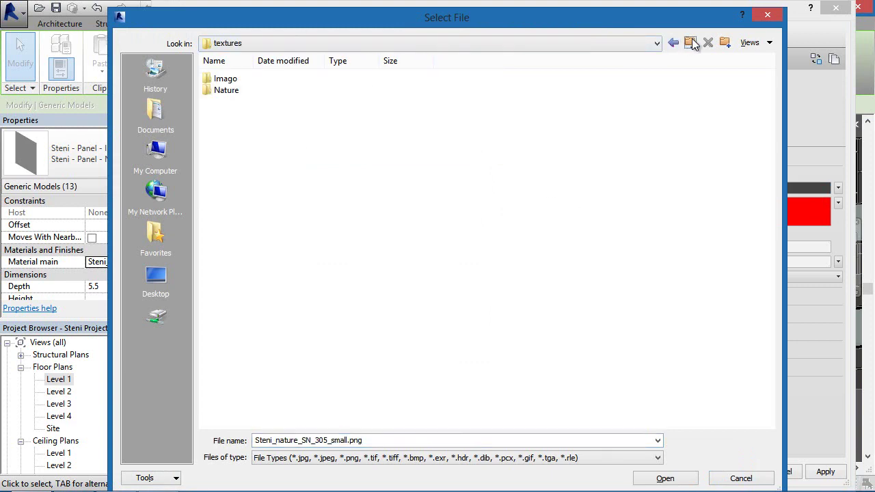
double_click(241, 91)
left_click_drag(359, 19, 538, 171)
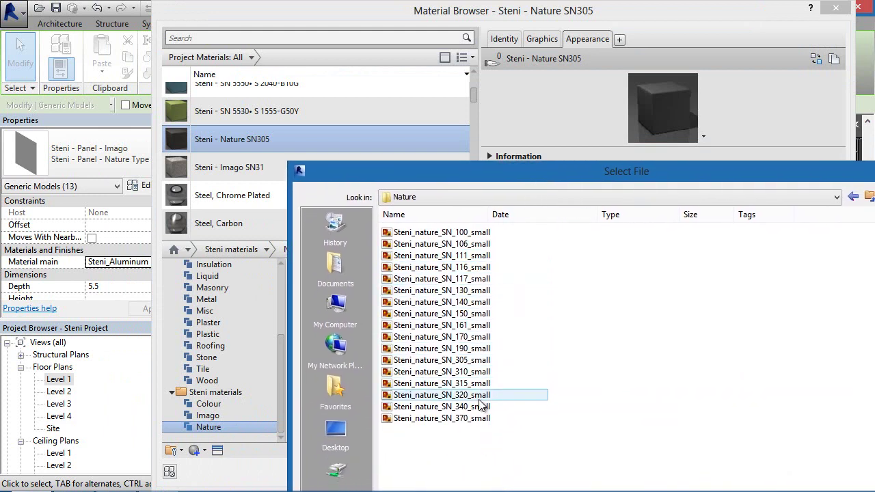
double_click(457, 360)
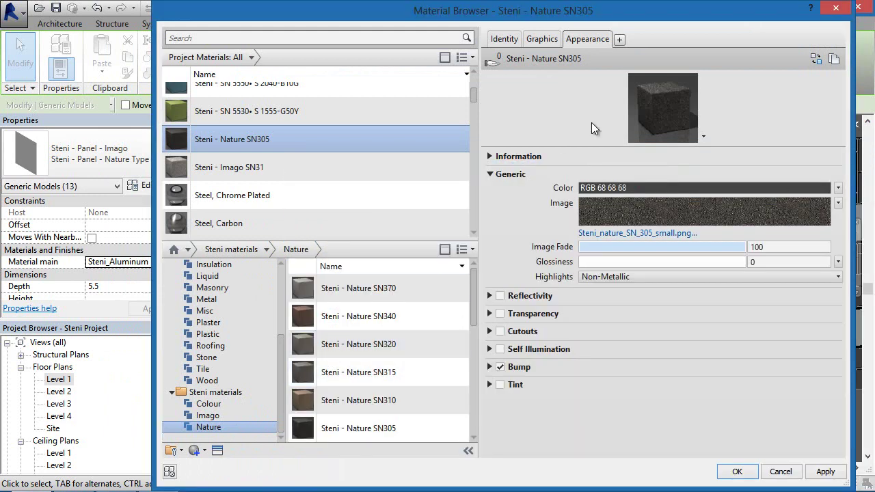
left_click(737, 472)
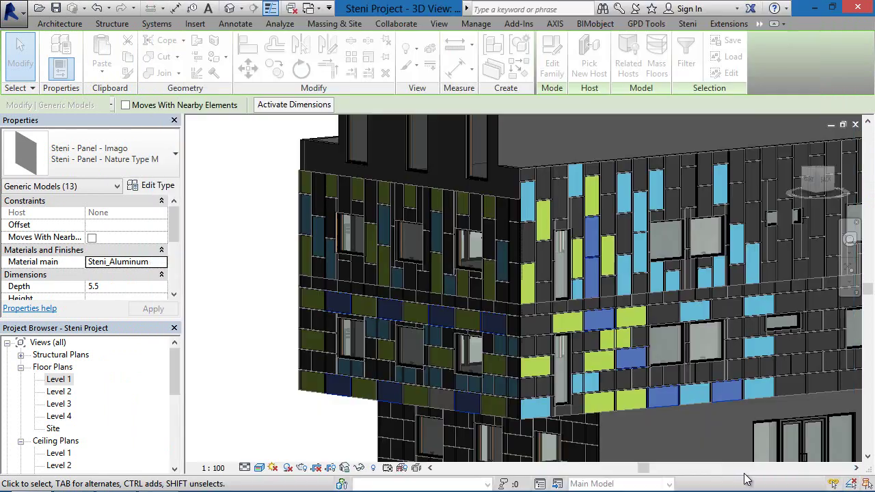
left_click(265, 236)
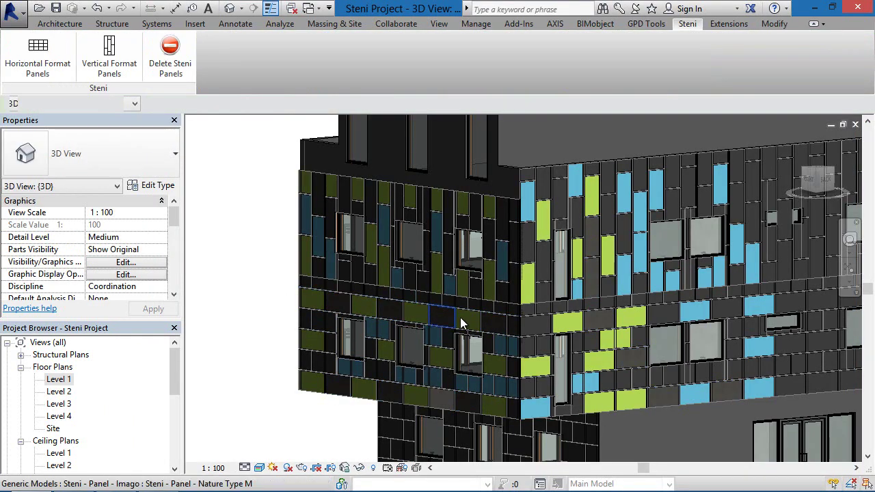
- Examine the stone texture of the Nature SN305 panels up close on the facades
scroll(390, 318, "up", 6)
middle_click_drag(680, 335, 172, 333, "shift")
scroll(490, 310, "up", 5)
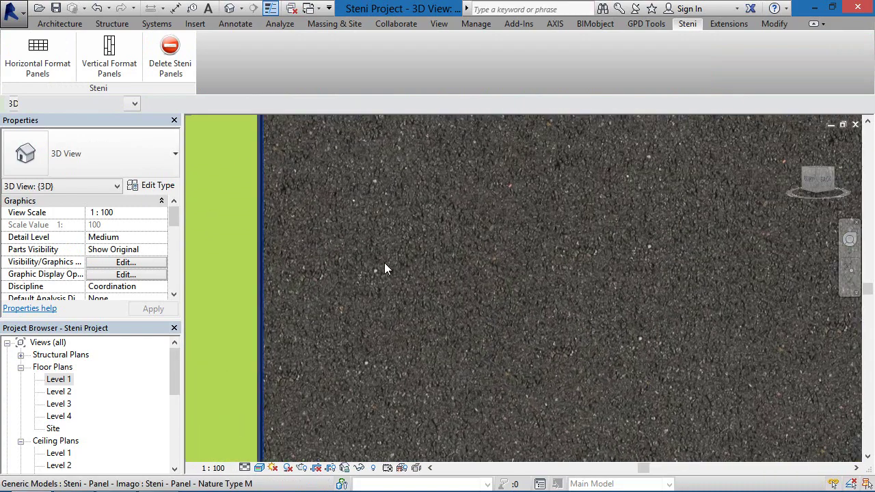
mouse_move(660, 239)
middle_mouse_down("shift")
mouse_move(631, 255)
mouse_move(652, 249)
middle_mouse_up("shift")
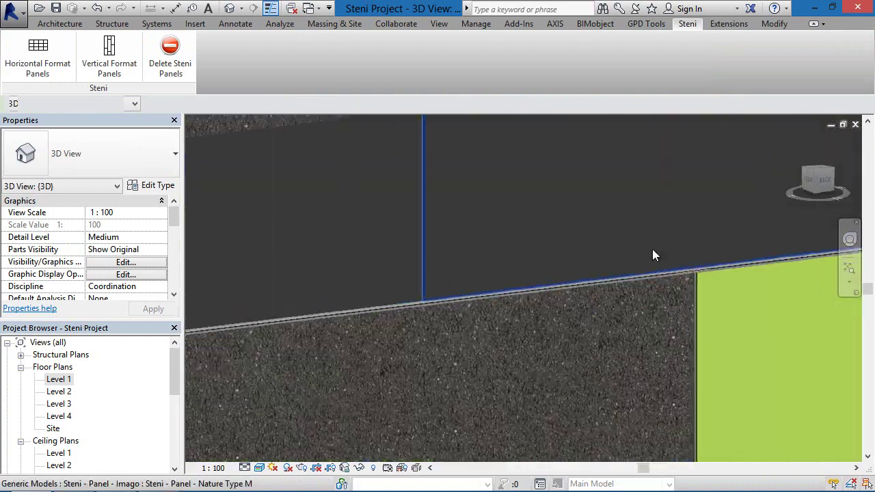
middle_click_drag(603, 309, 692, 140)
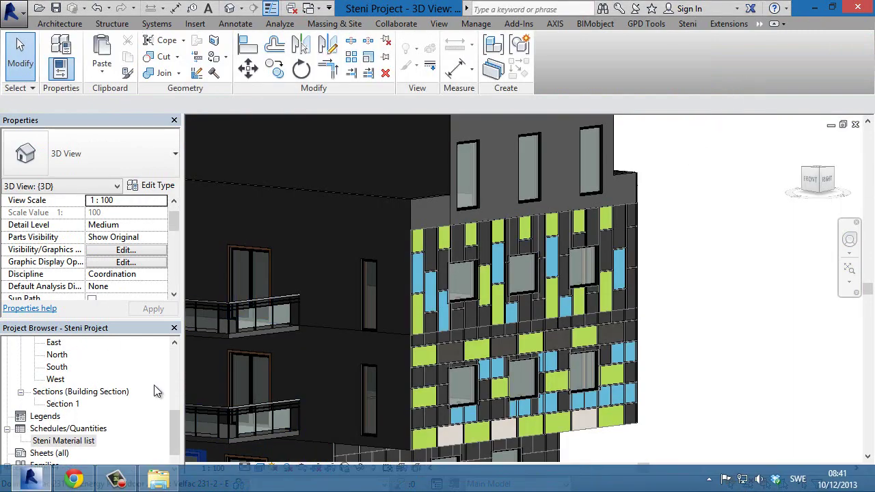
- Review the columns and rows of the Steni Material list schedule and close it
left_click(64, 441)
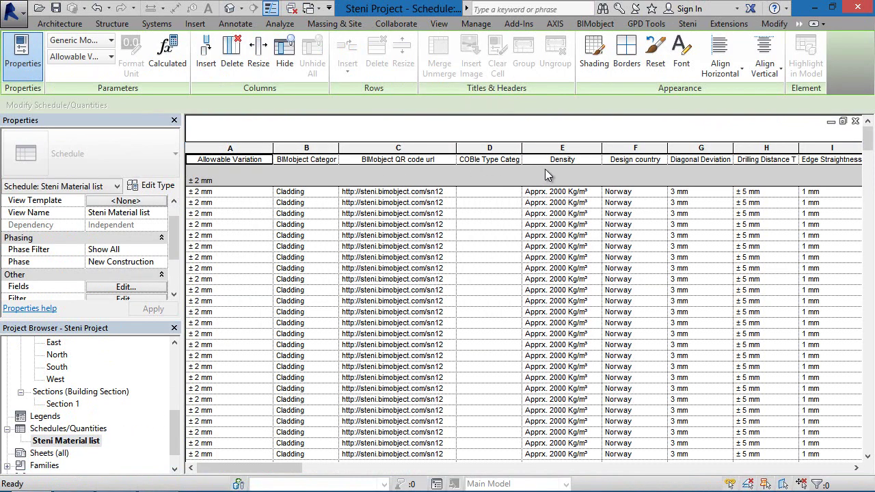
left_click_drag(301, 469, 673, 489)
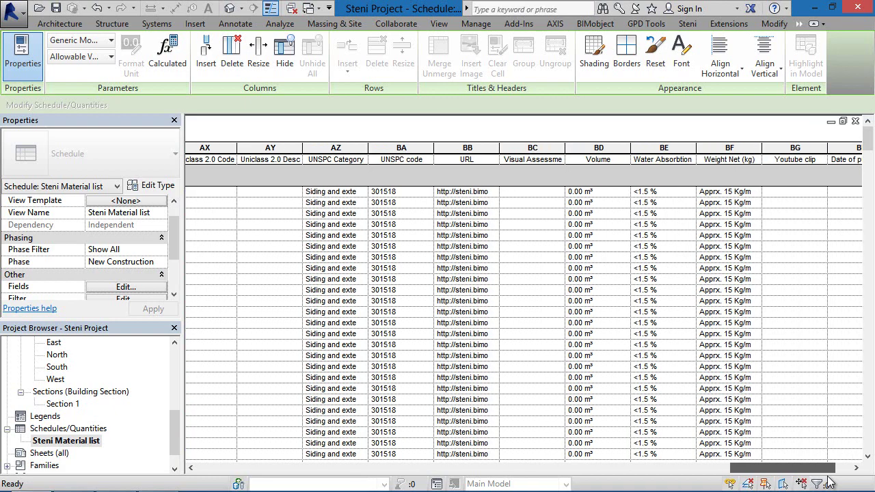
left_click_drag(829, 482, 383, 487)
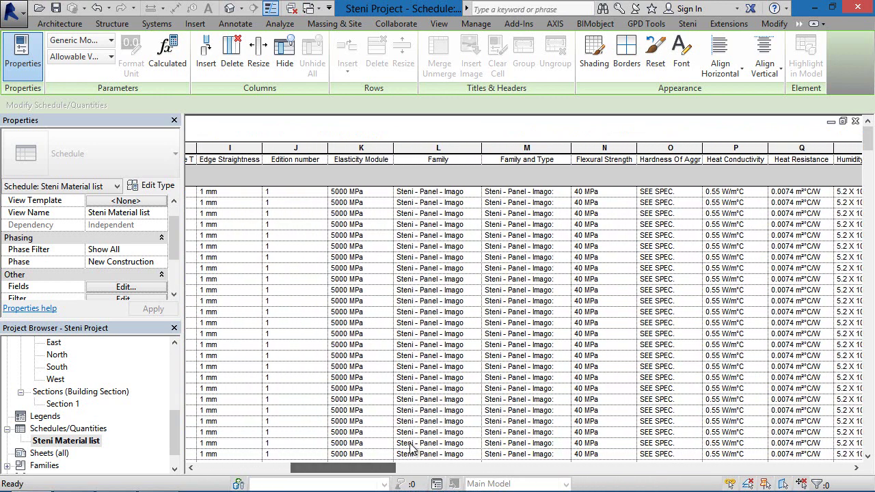
scroll(424, 306, "down", 2)
scroll(424, 315, "down", 3)
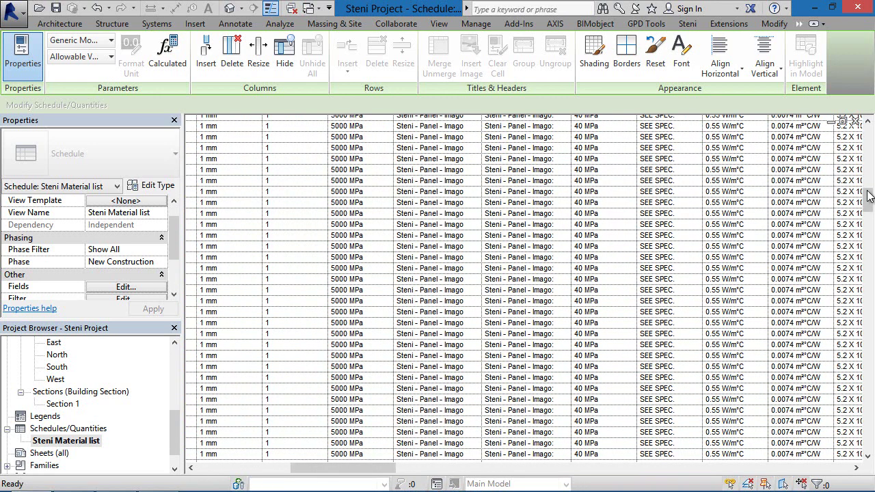
left_click_drag(870, 197, 869, 448)
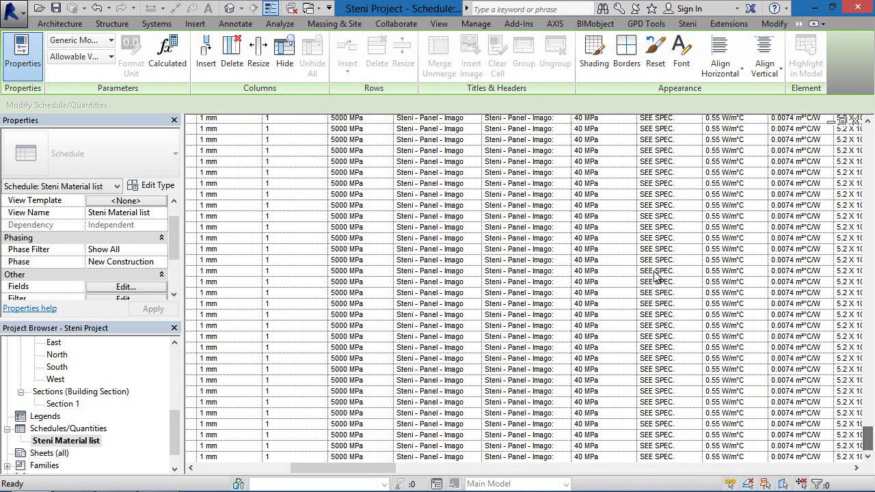
left_click(855, 122)
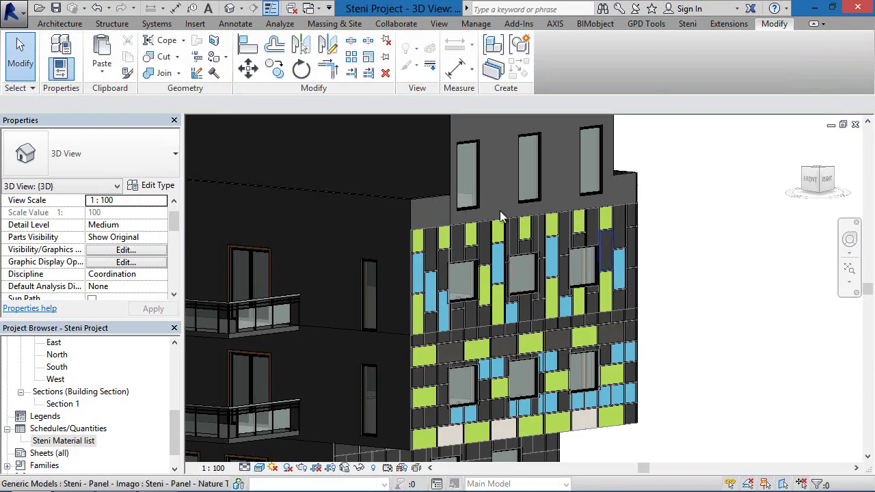
- Clad the top-storey end wall above the coloured facade with horizontal-format Steni - Panel - Nature Type F Micro panels
left_click(687, 24)
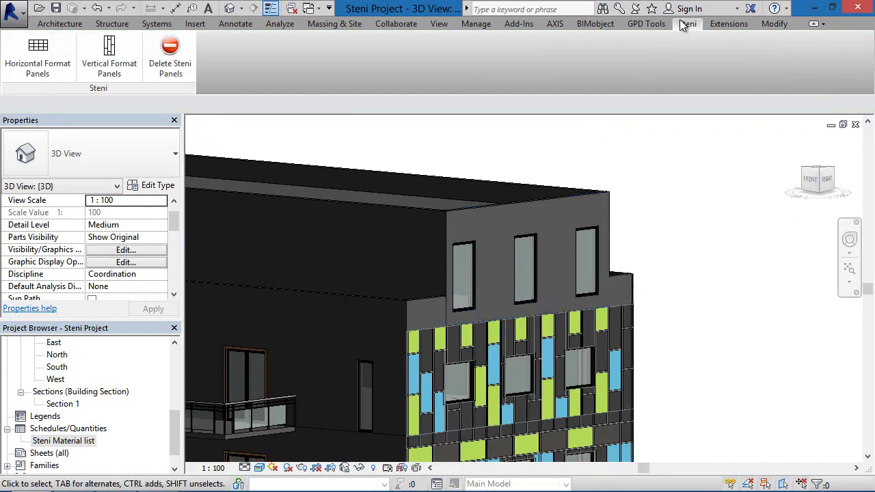
left_click(39, 69)
left_click(517, 242)
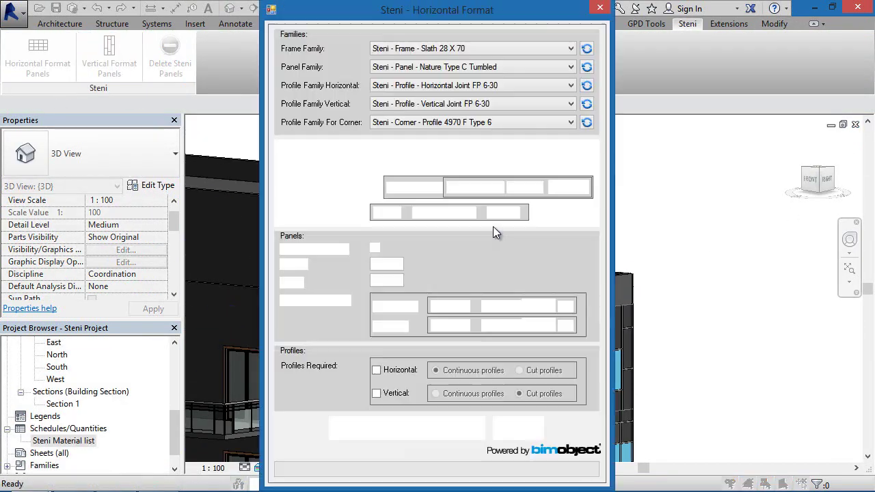
left_click(445, 66)
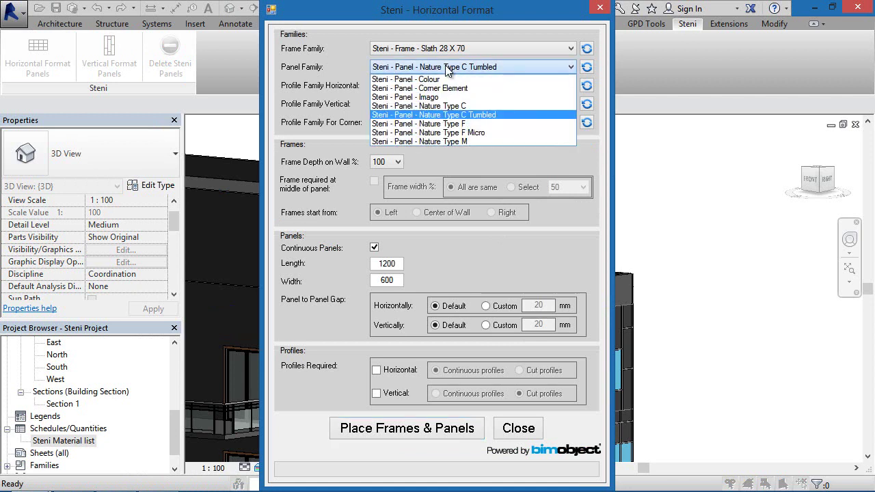
left_click(487, 131)
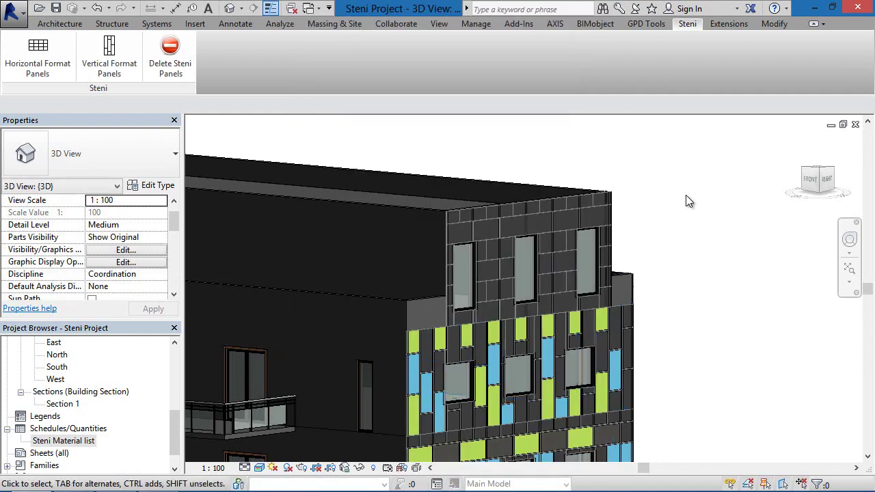
- Check the Family column in the last rows of the Steni Material list for the Nature panels
double_click(82, 441)
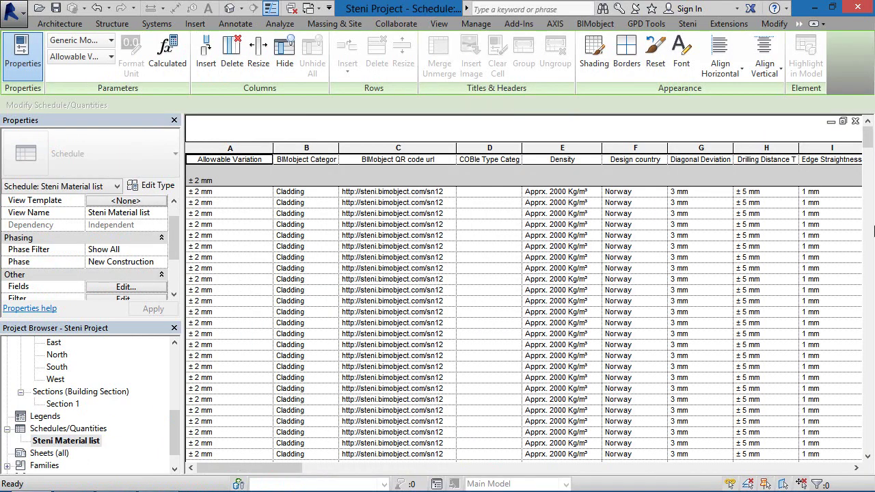
left_click_drag(297, 472, 397, 482)
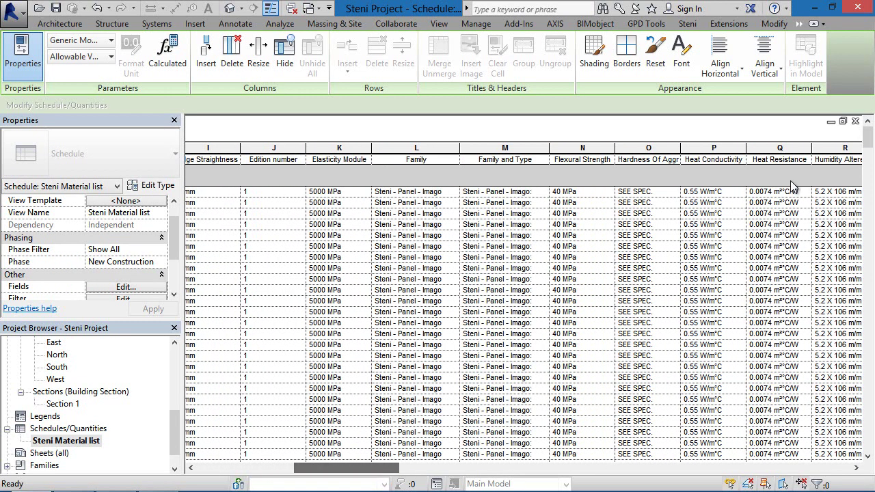
left_click_drag(867, 140, 870, 438)
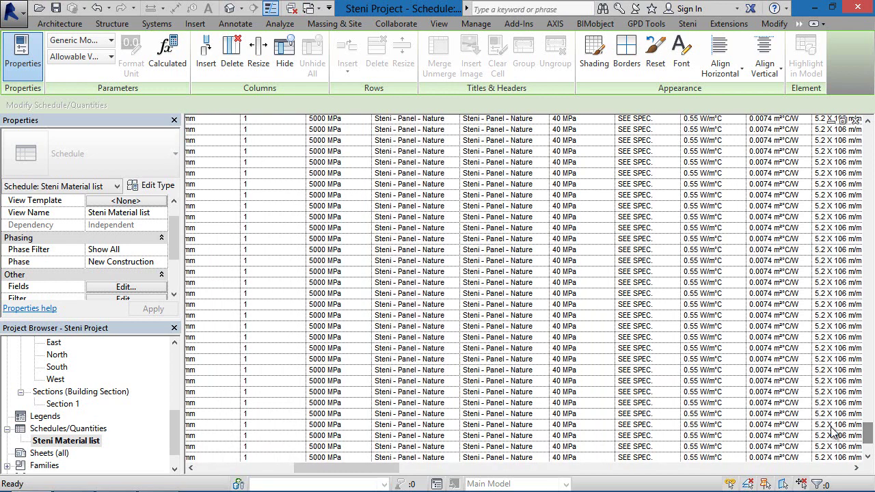
left_click(452, 261)
left_click(452, 260)
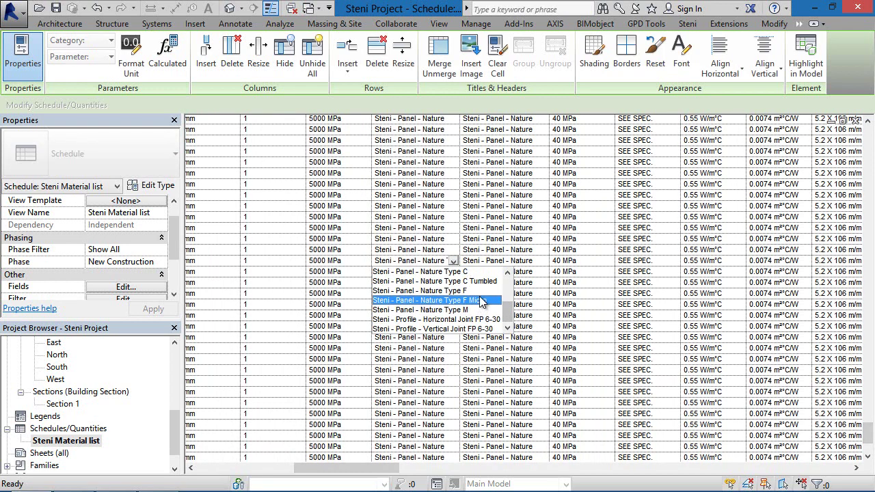
left_click(667, 220)
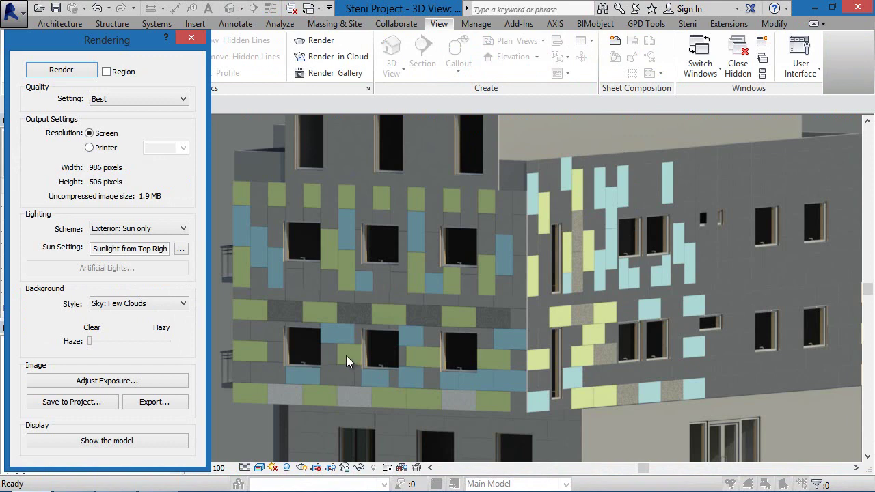
- Close the rendering and read the BIMobject product information for a tall green panel between the upper-row windows, leaving nothing selected
left_click(190, 41)
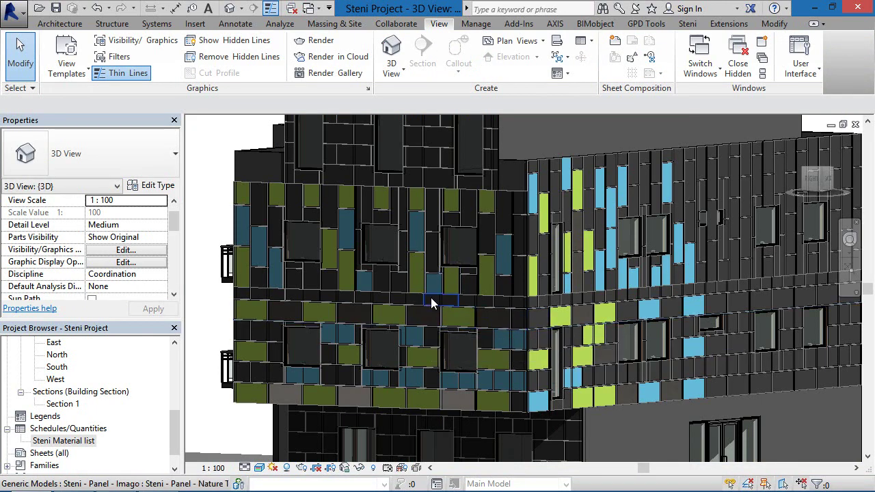
middle_click_drag(438, 294, 564, 340, "shift")
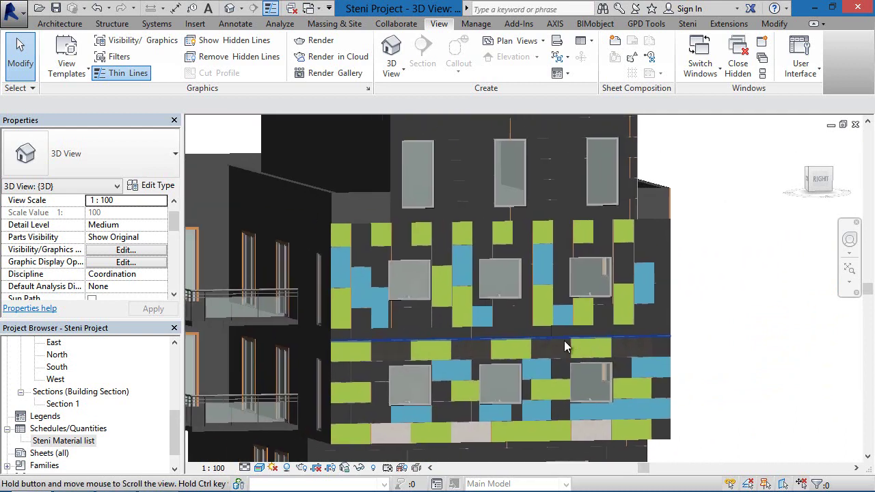
scroll(472, 341, "up", 3)
left_click(452, 285)
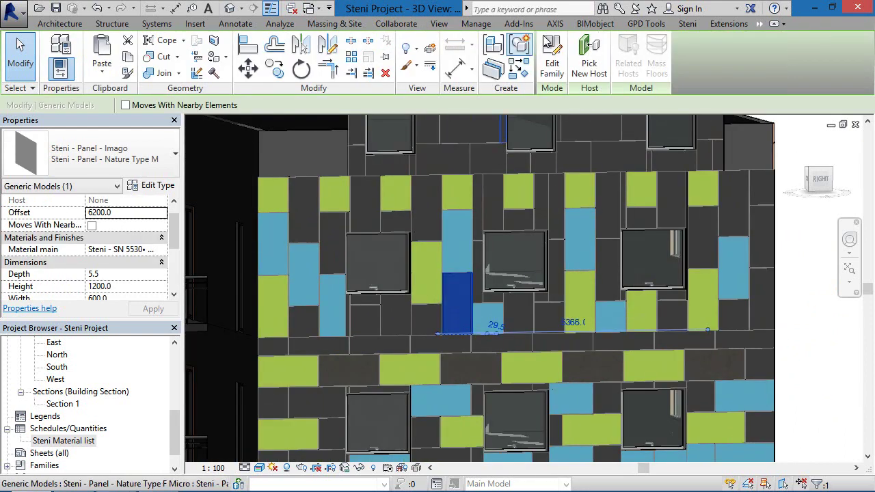
left_click(596, 26)
left_click(123, 52)
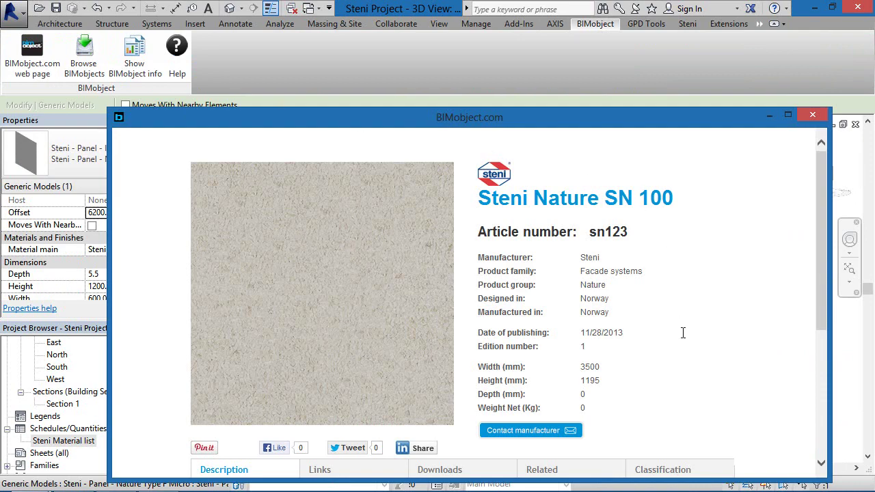
scroll(752, 256, "down", 4)
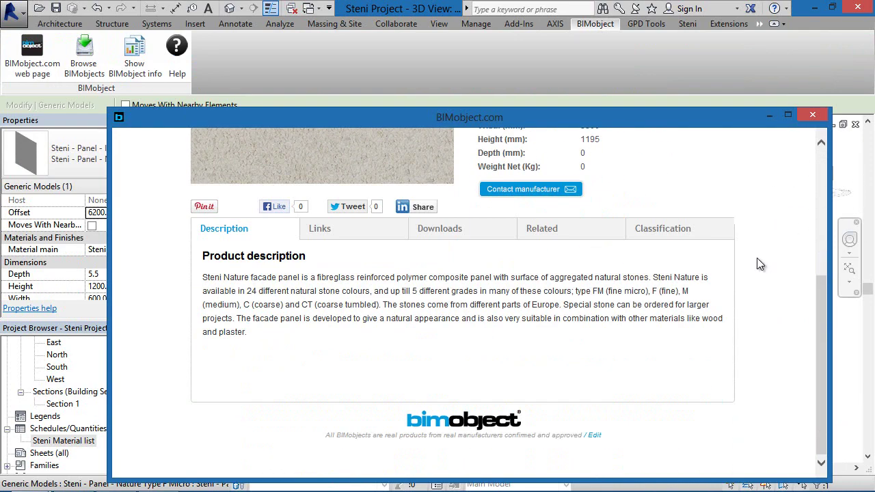
left_click(812, 114)
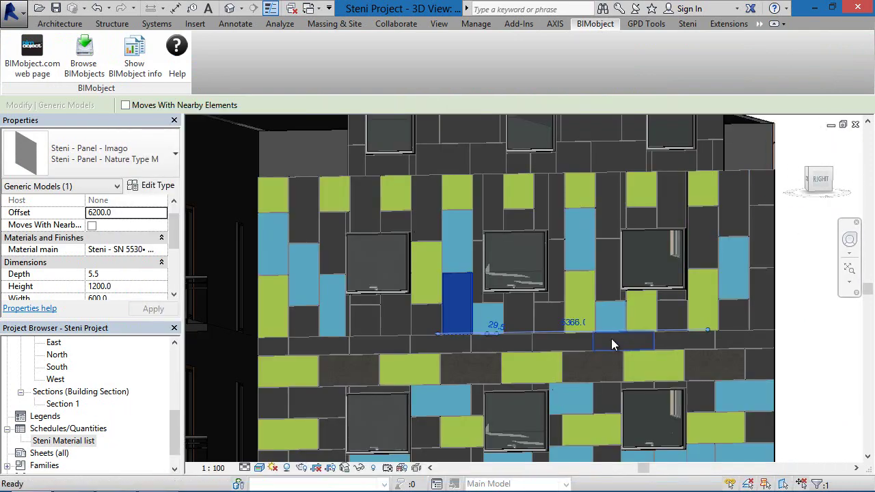
key("Escape")
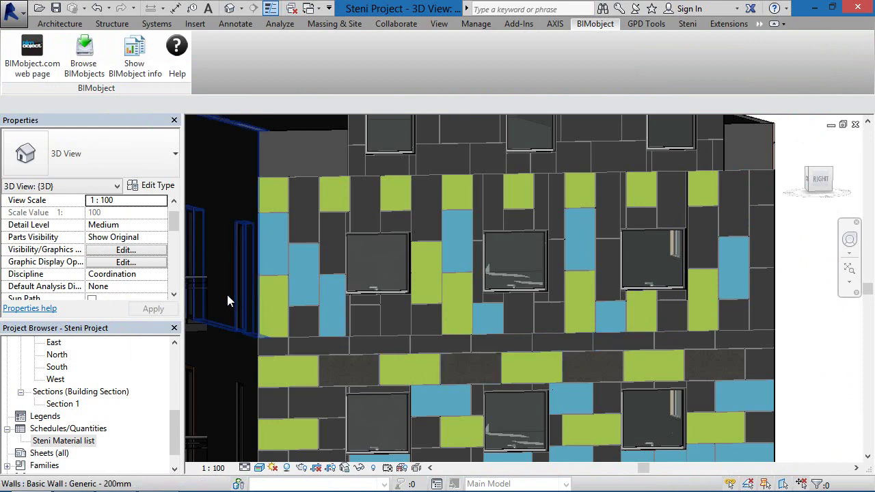